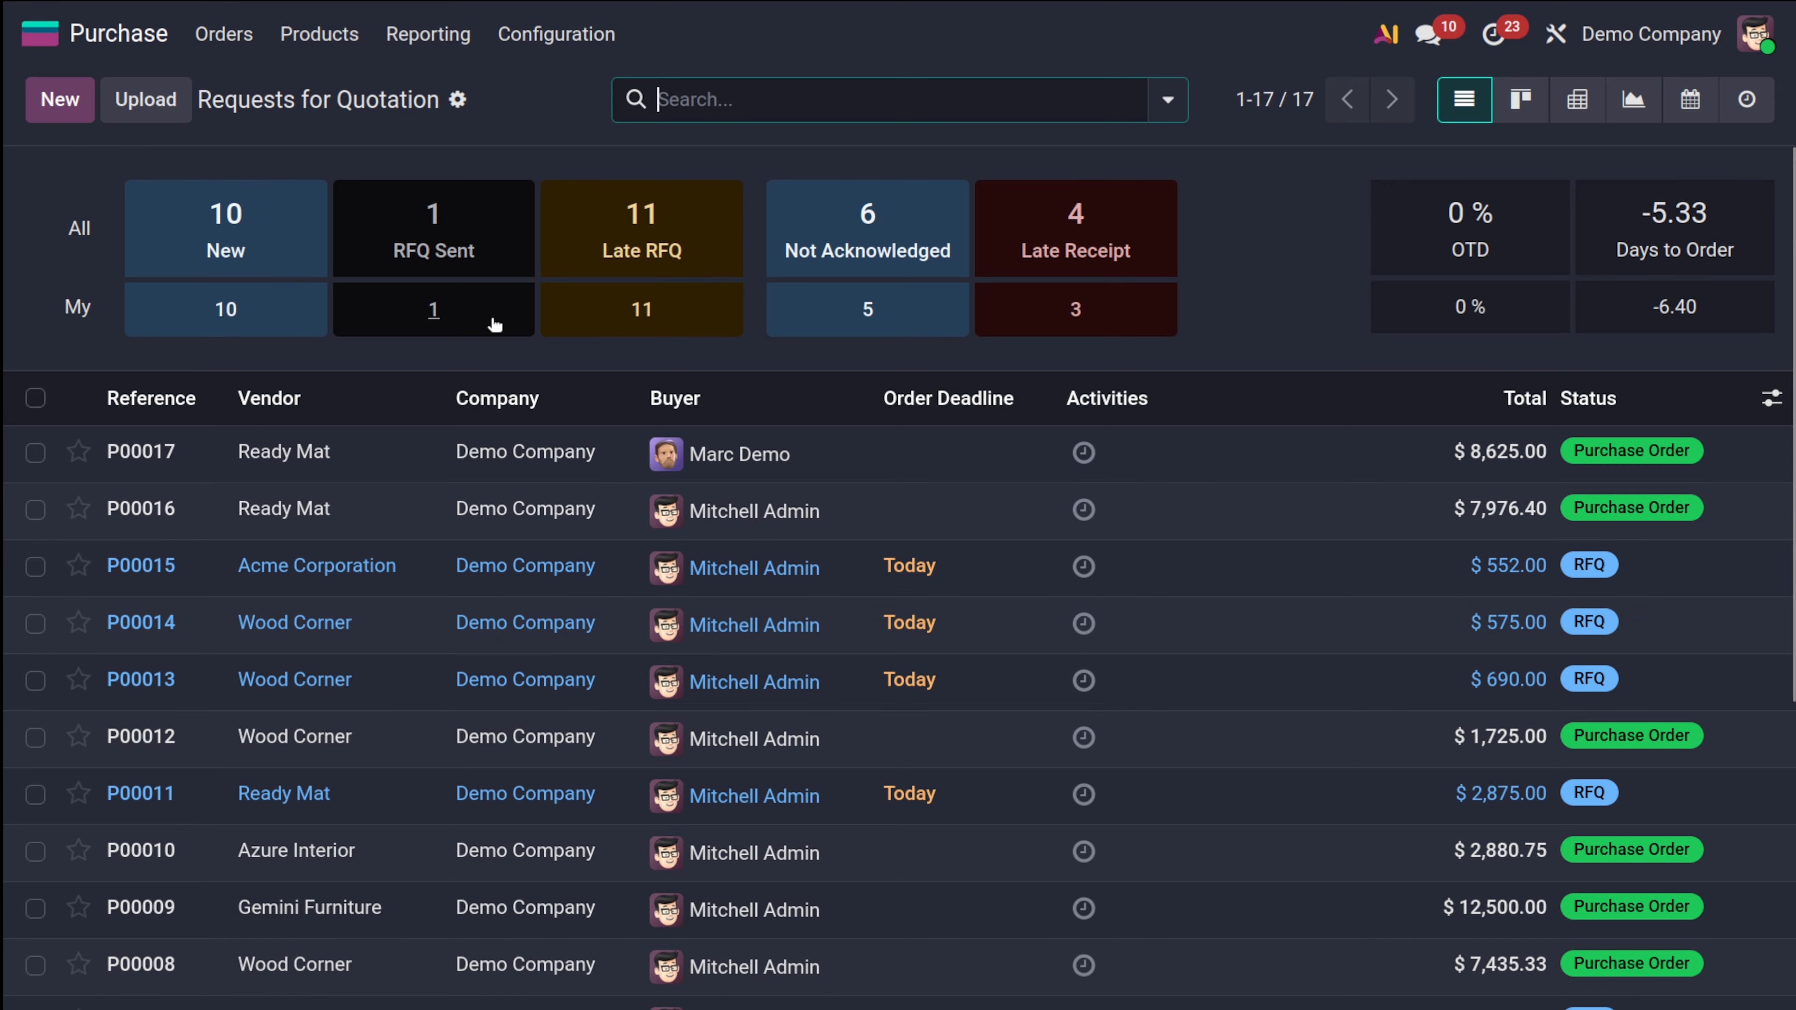
Open the Configuration menu from the Requests for Quotation list
click(584, 48)
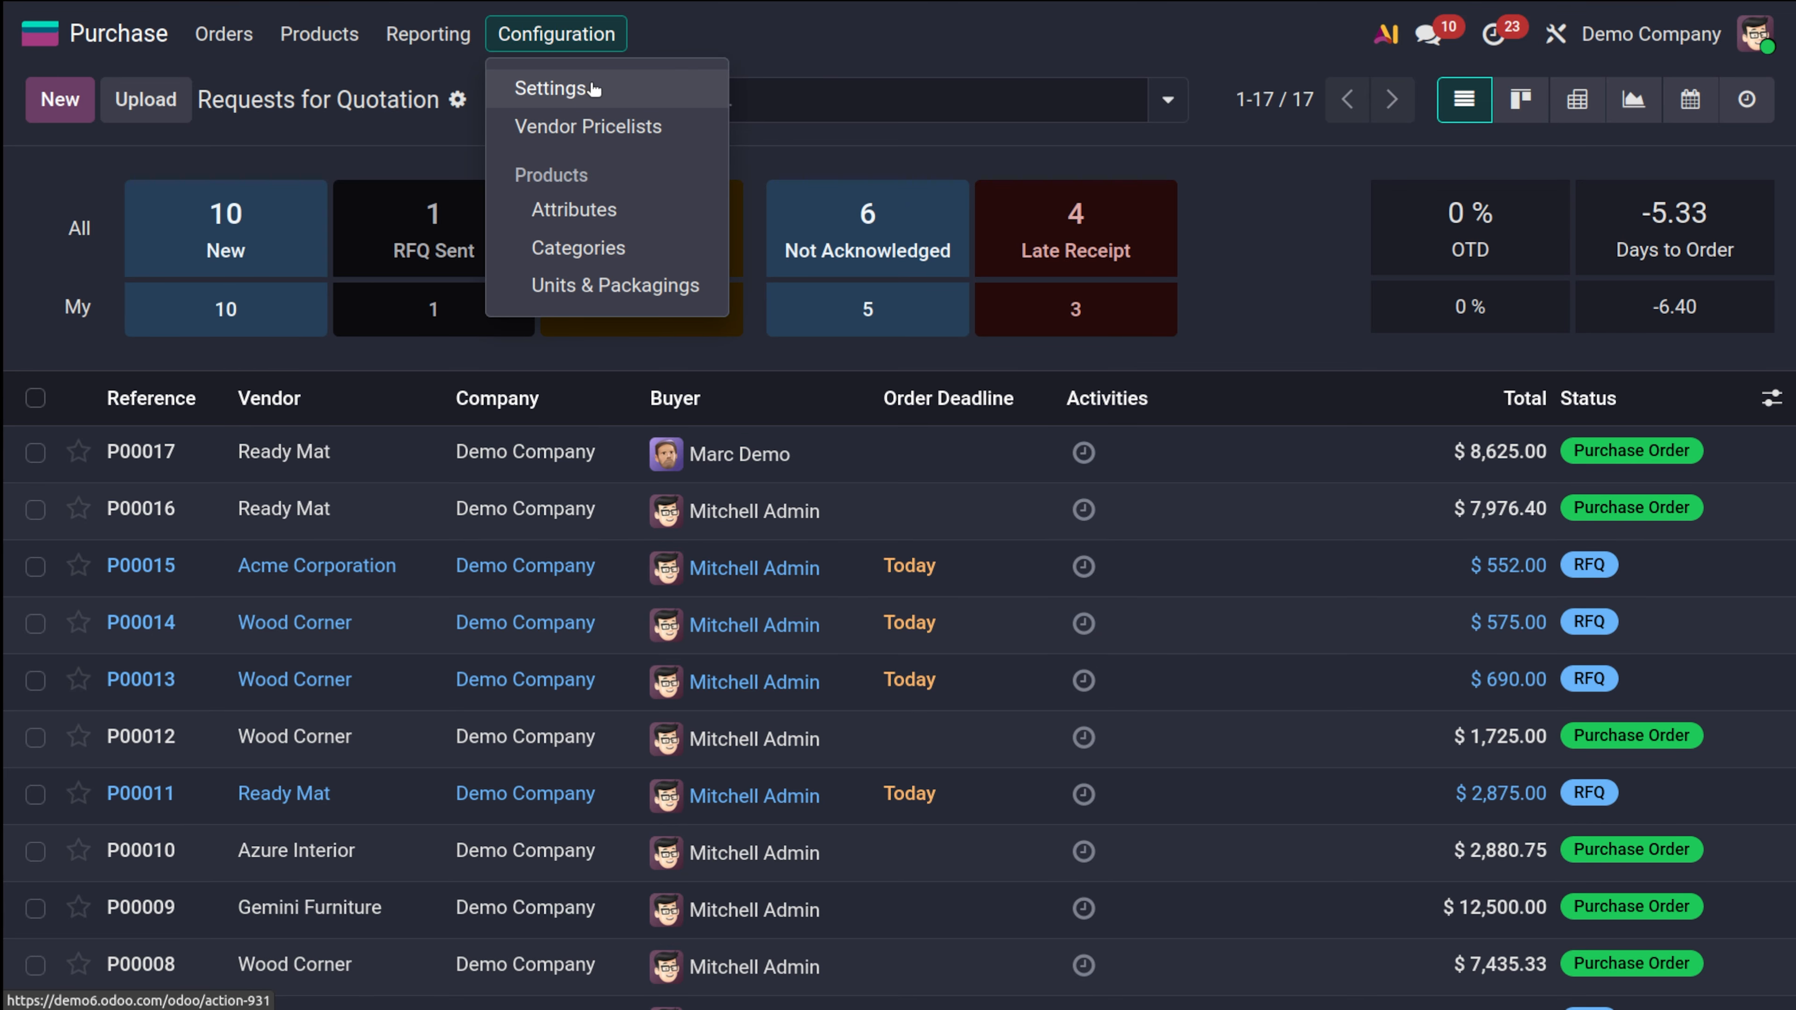
Review the Purchase settings showing order approval above $5,000.00, then open the user menu
click(593, 88)
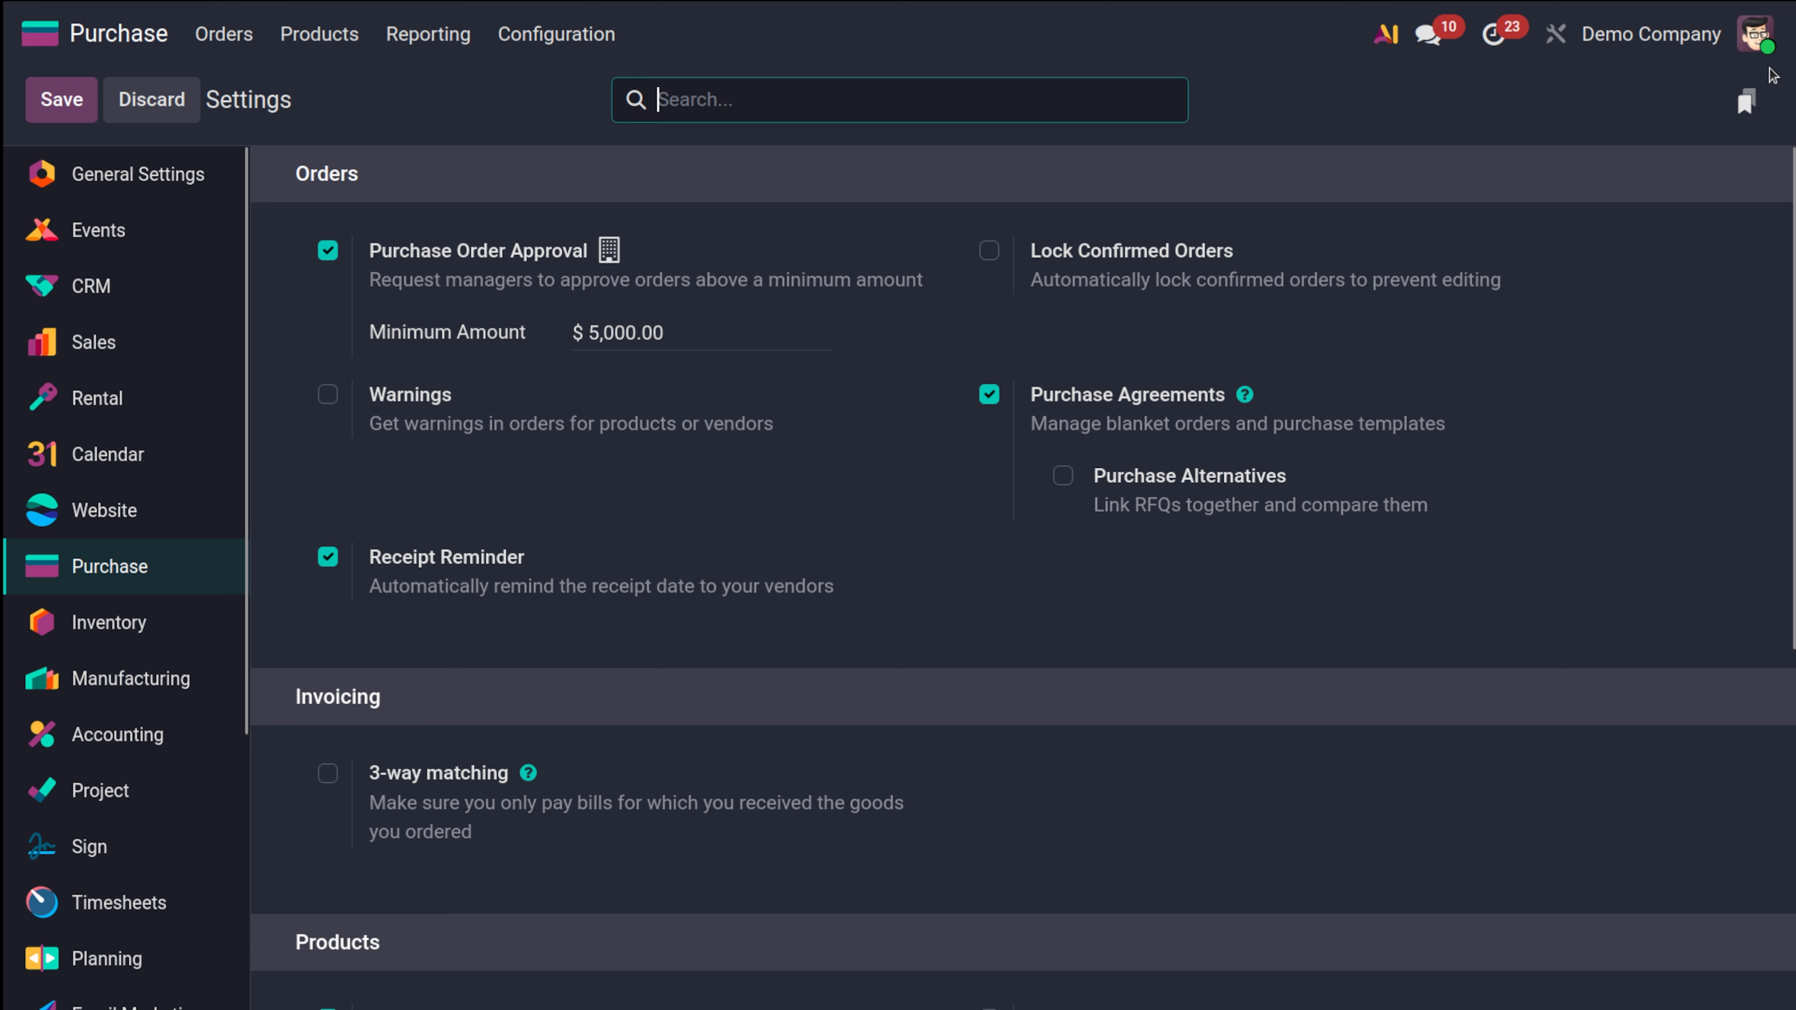
click(1755, 34)
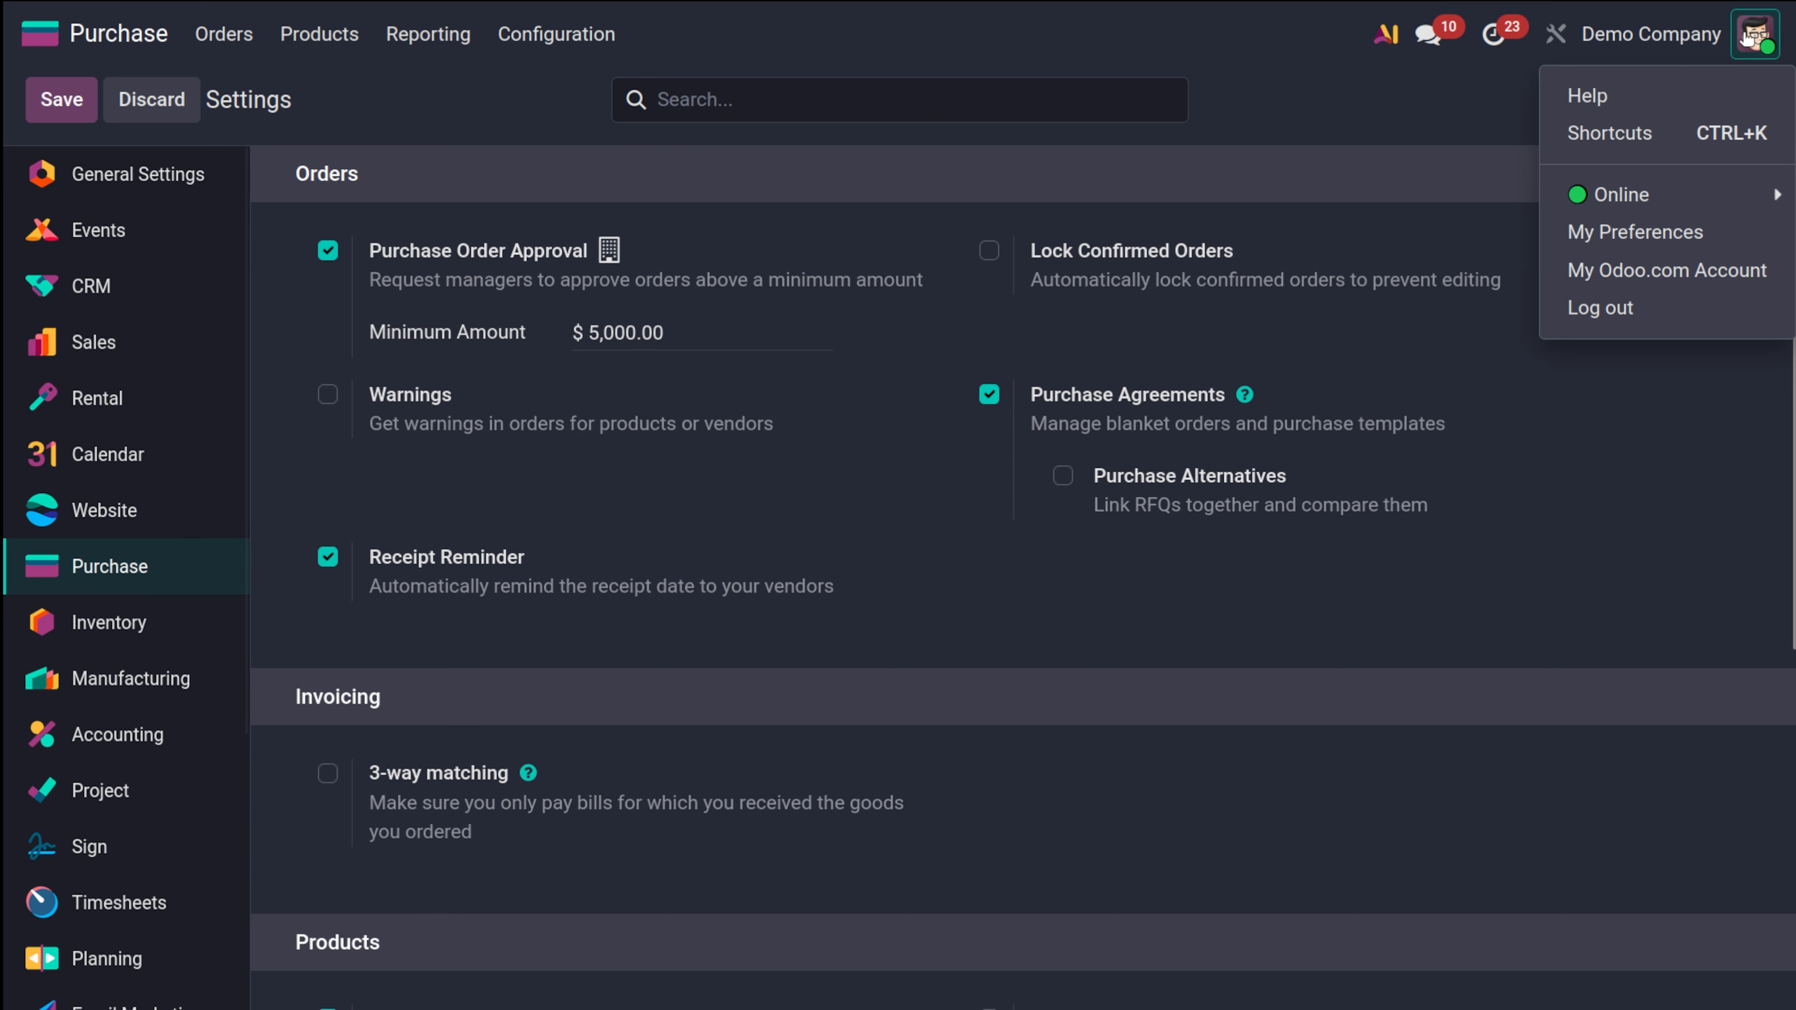
Log out of the admin account, sign in as the demo user, and open Purchase
click(1647, 317)
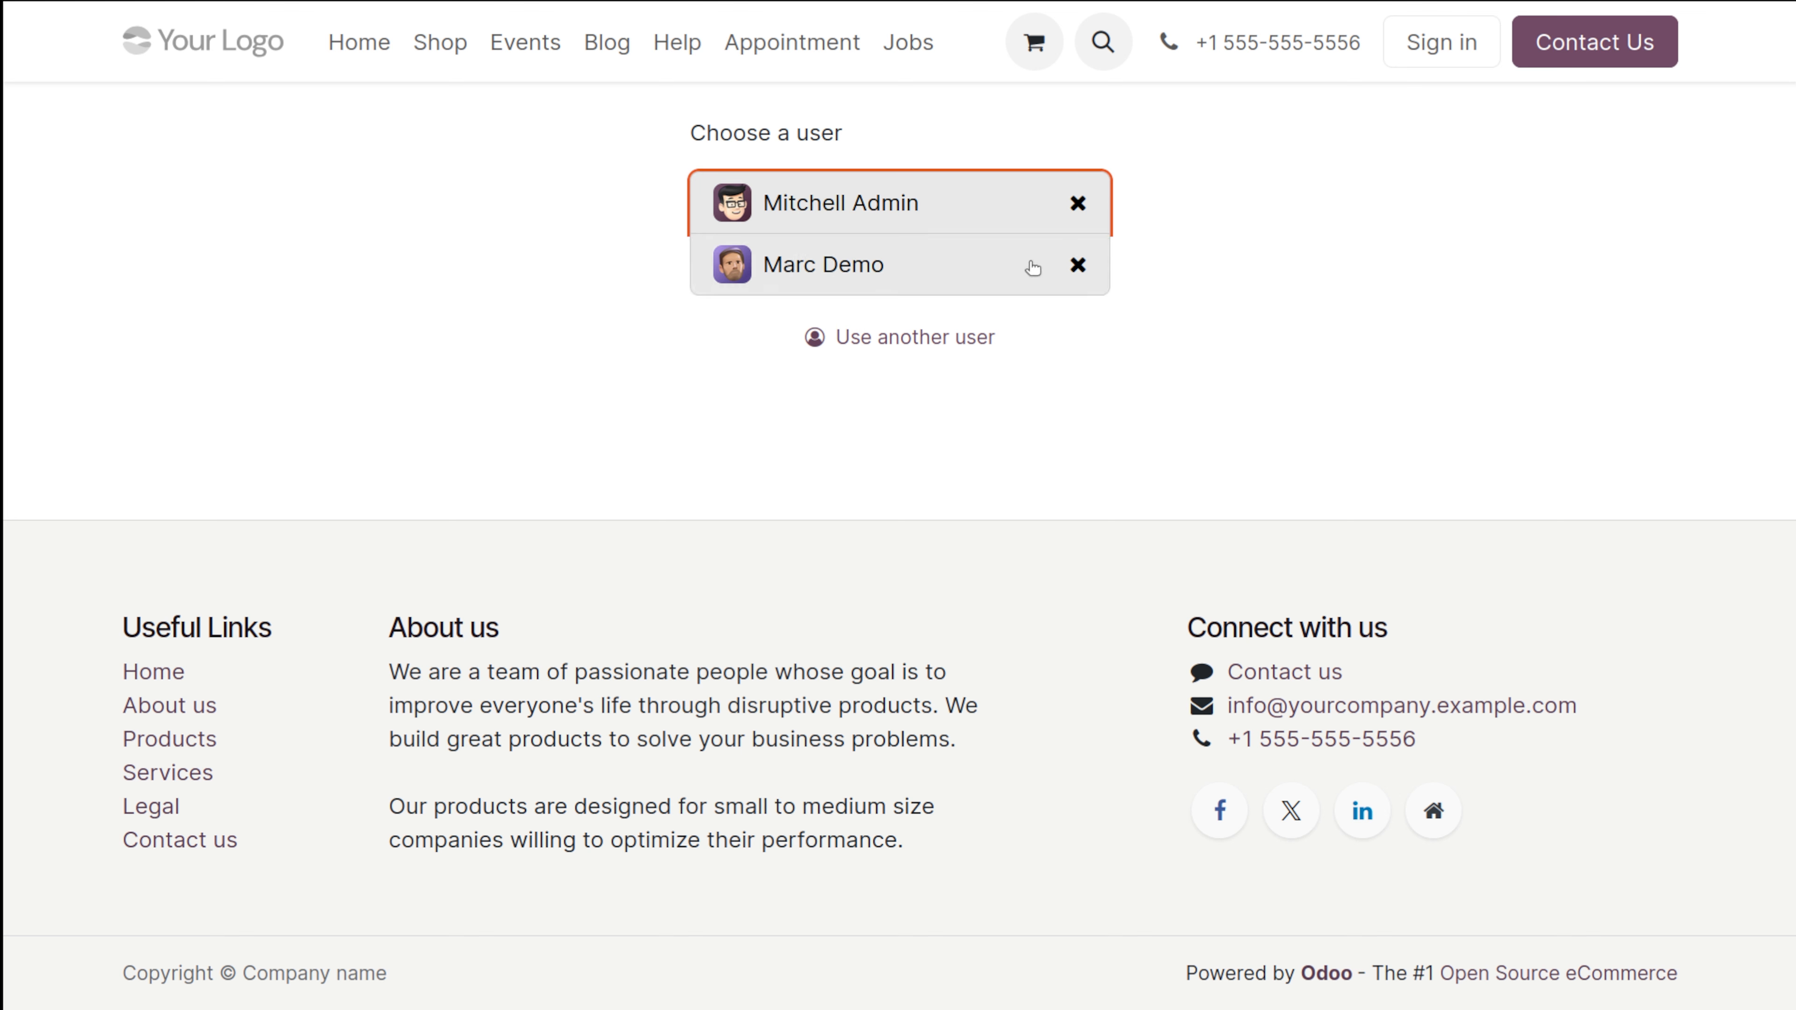
click(906, 268)
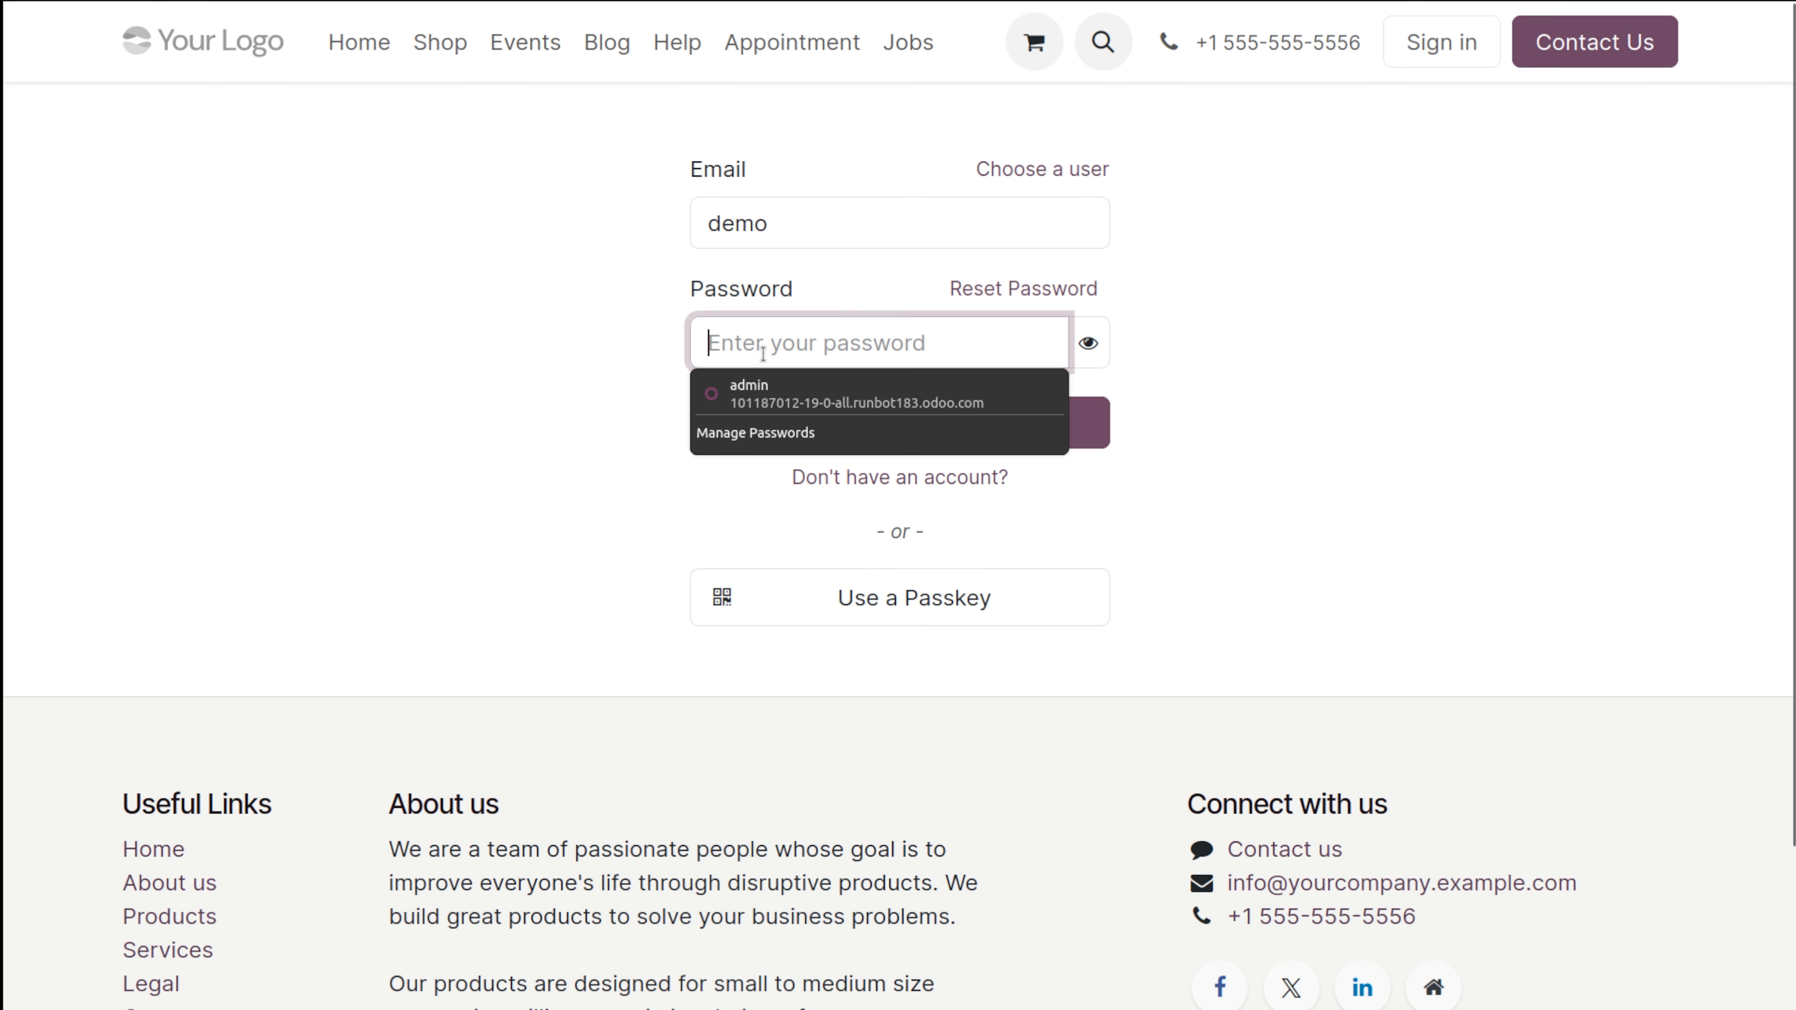
text(demo)
key(Return)
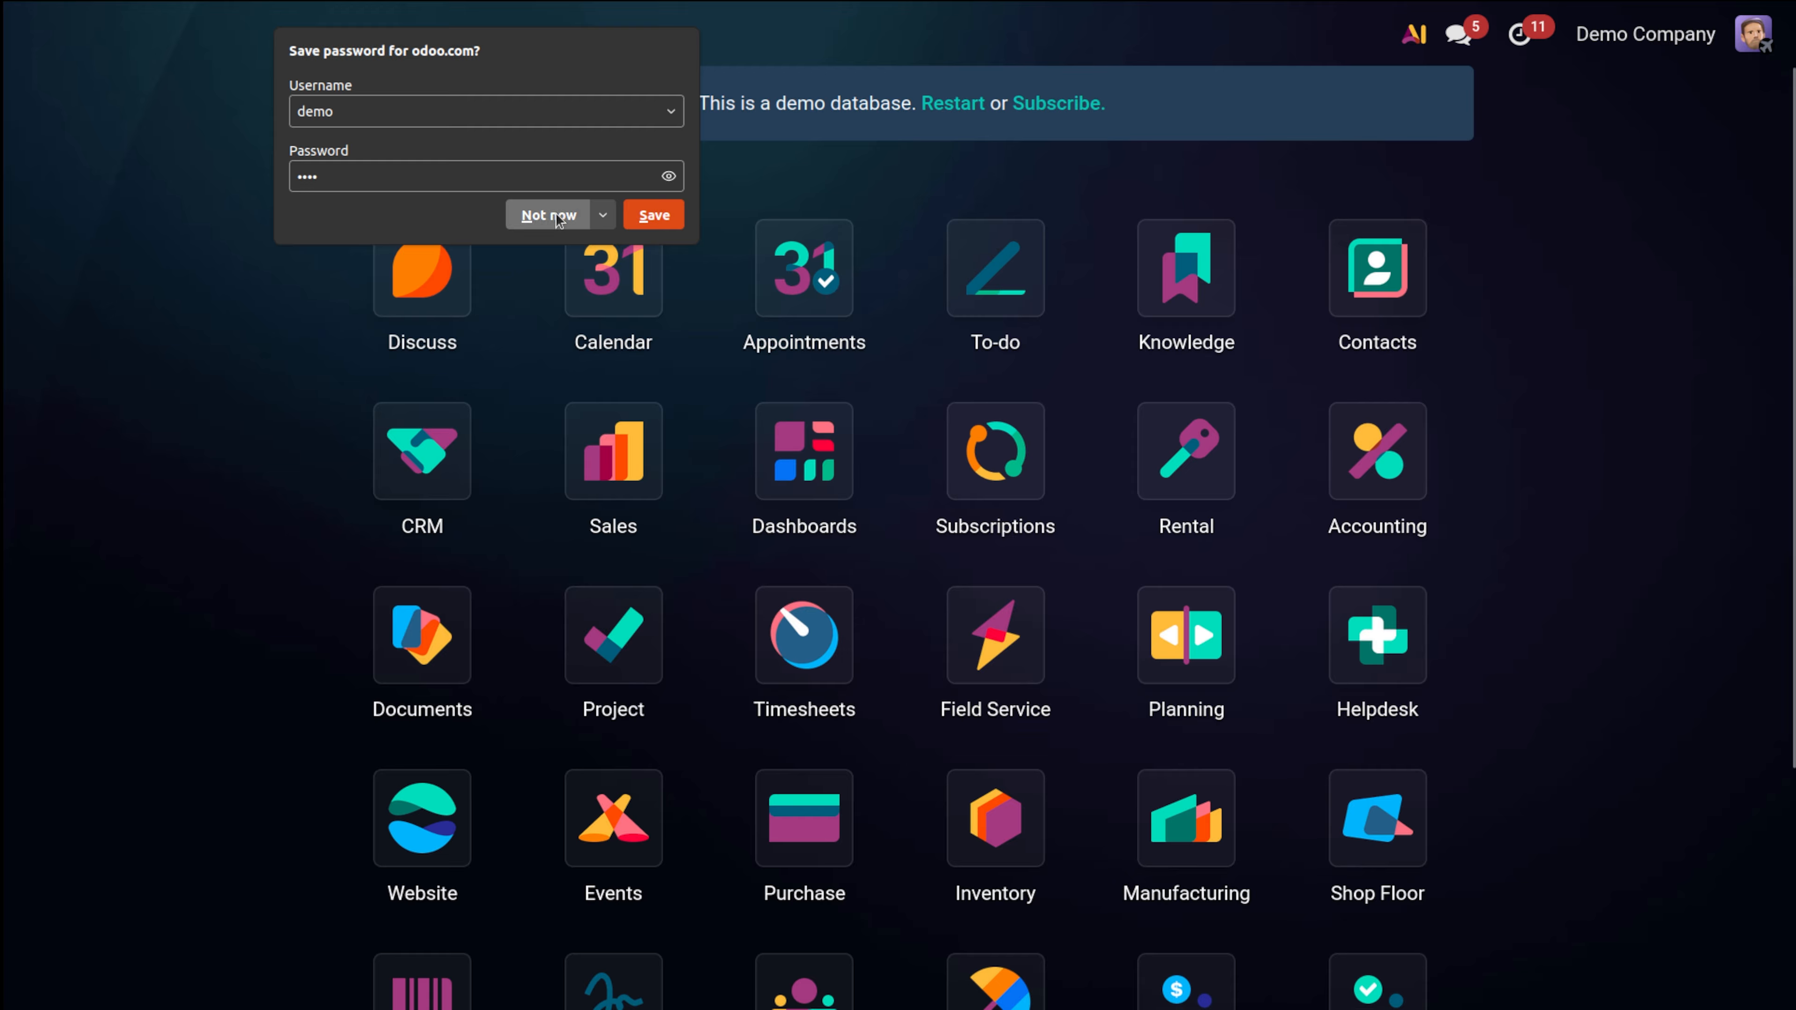
click(550, 214)
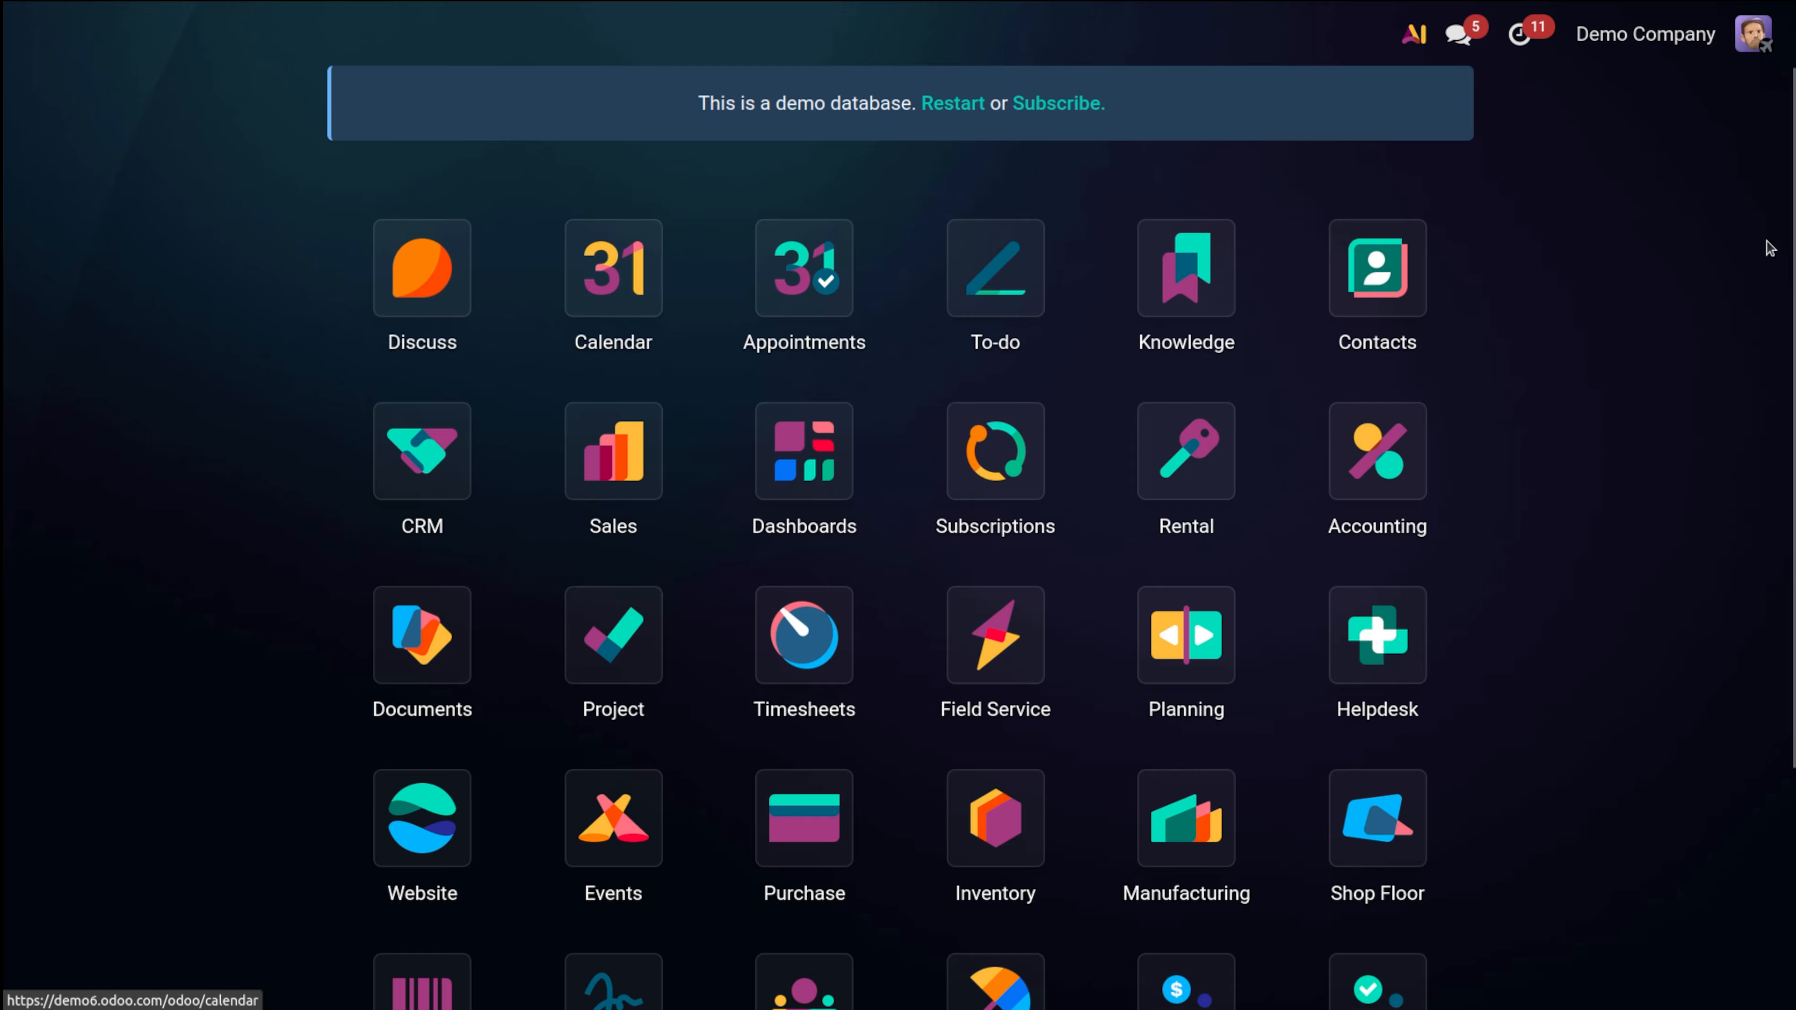
click(768, 829)
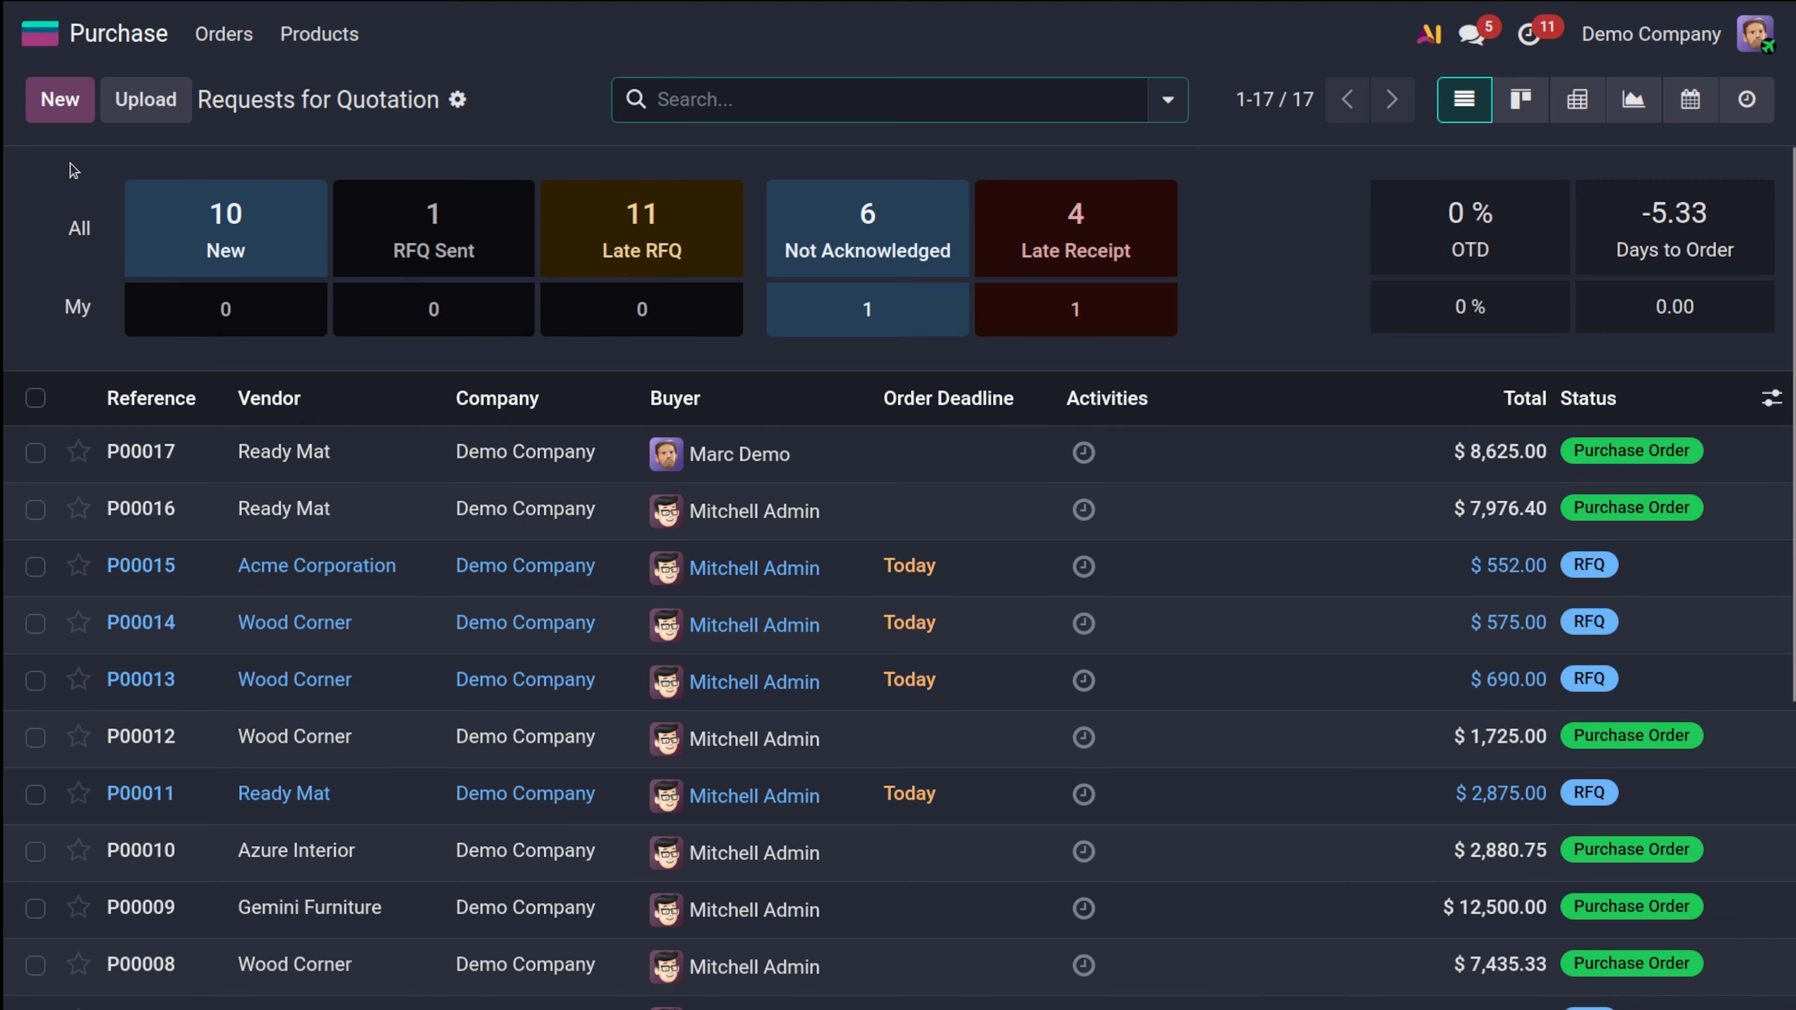
Start a new RFQ for vendor Gemini Furniture with a Customizable Desk line
click(59, 99)
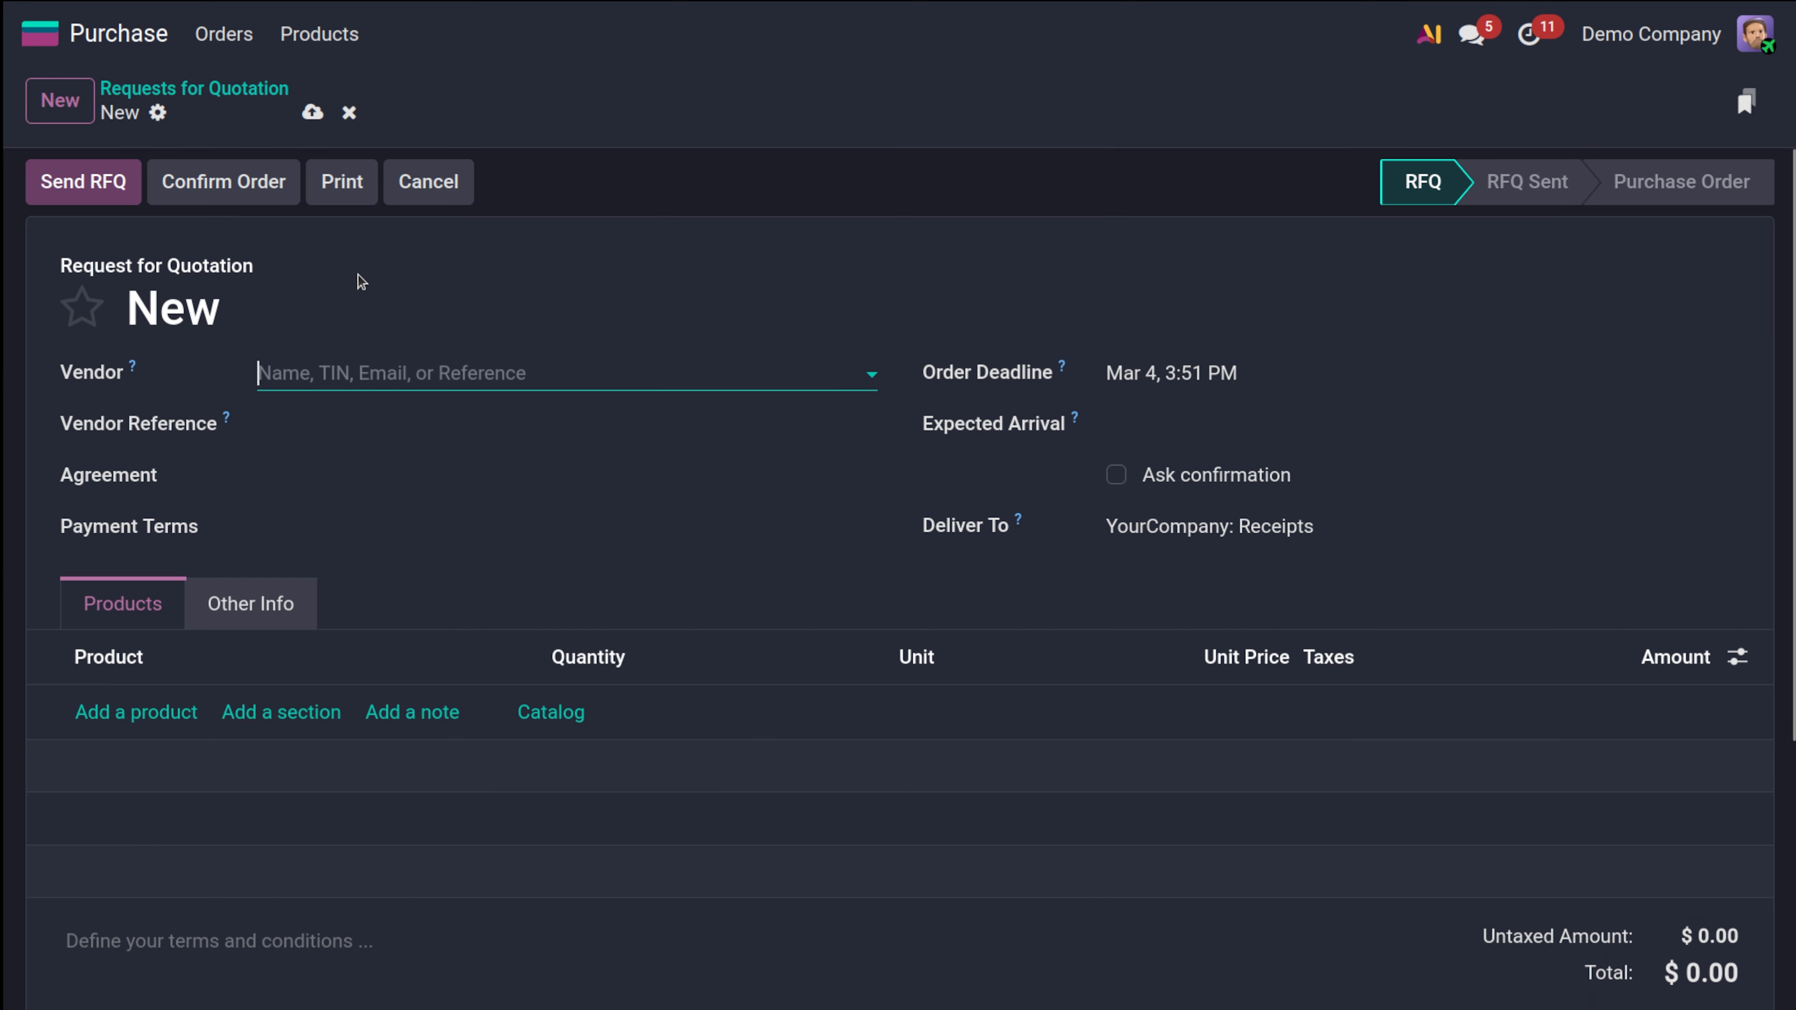
click(408, 378)
click(431, 467)
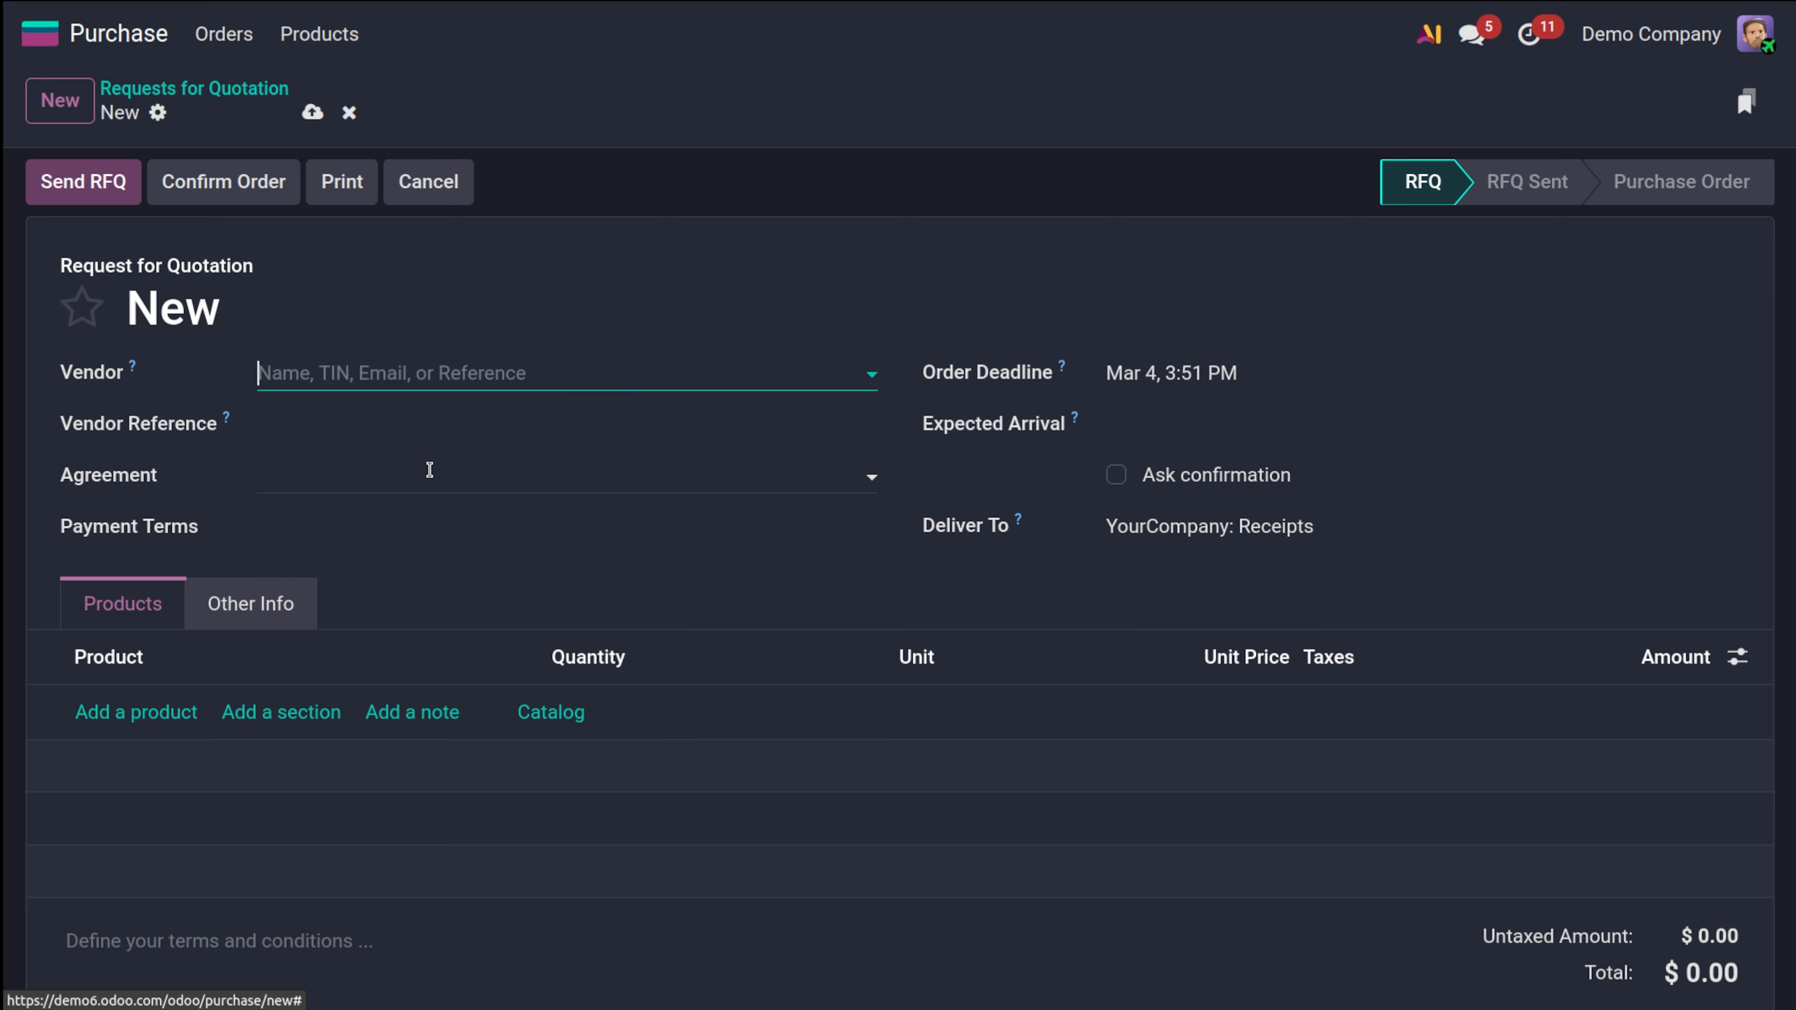
click(148, 716)
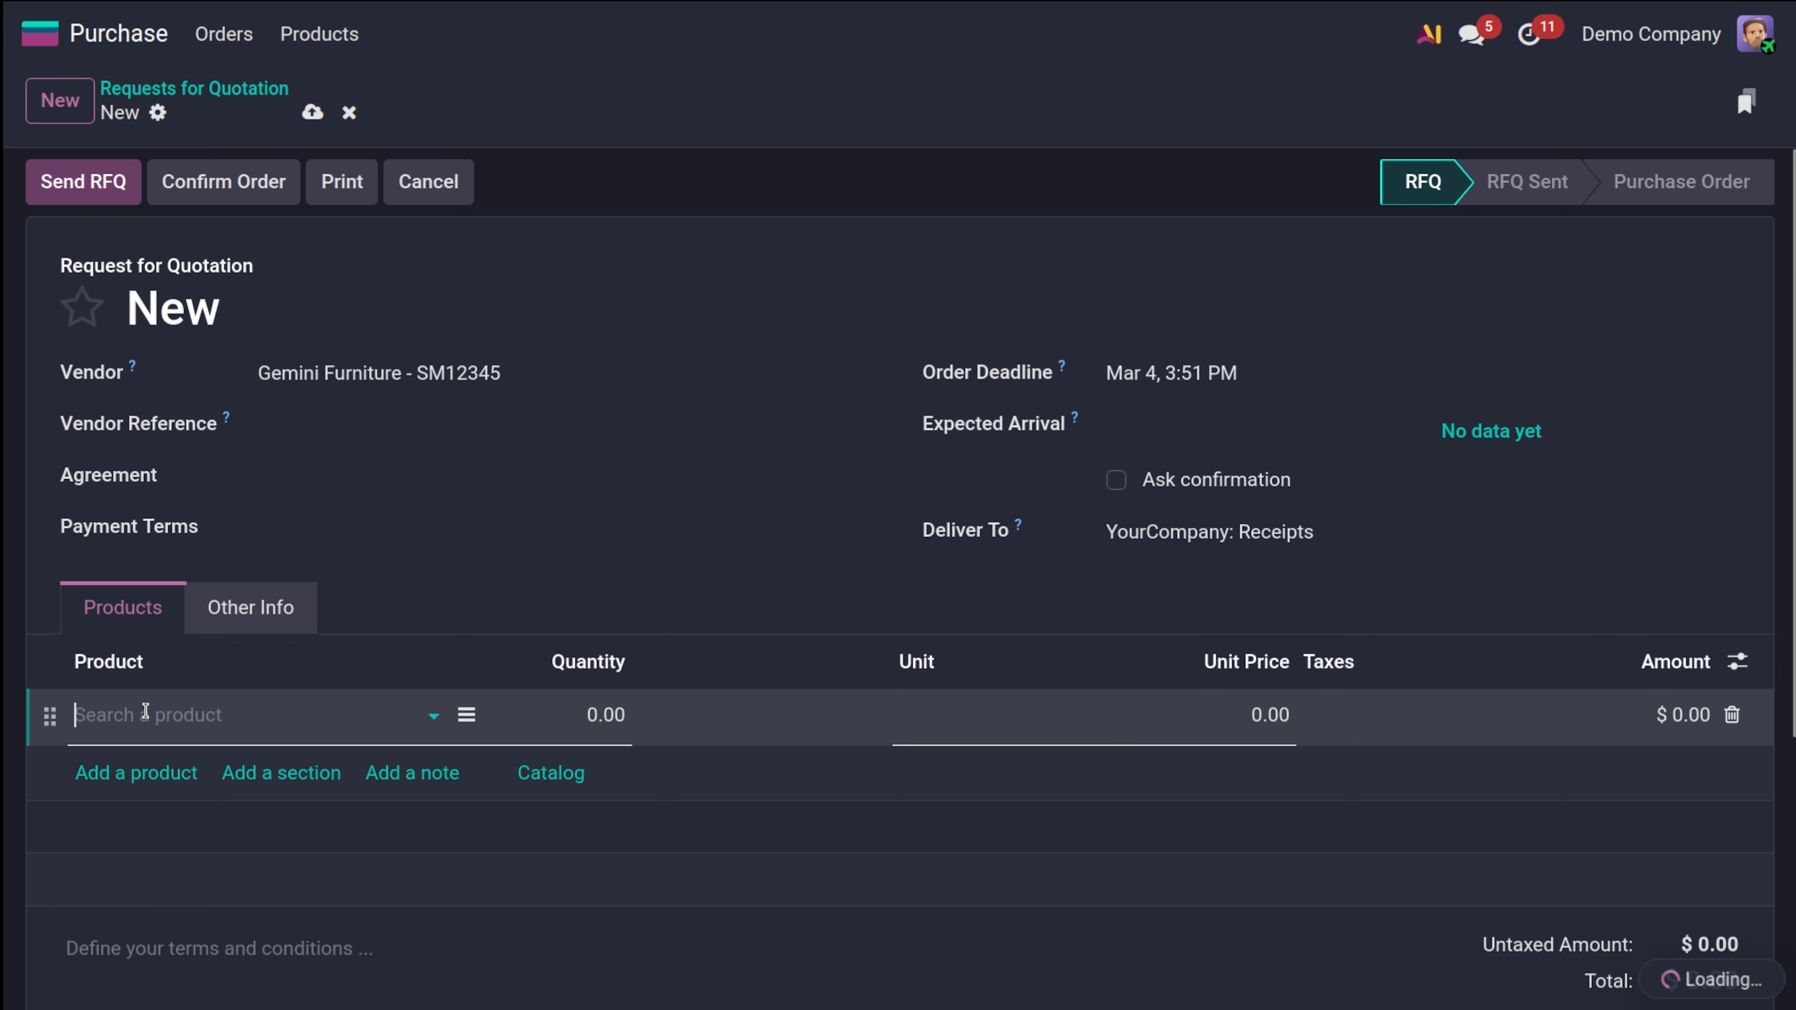
click(422, 516)
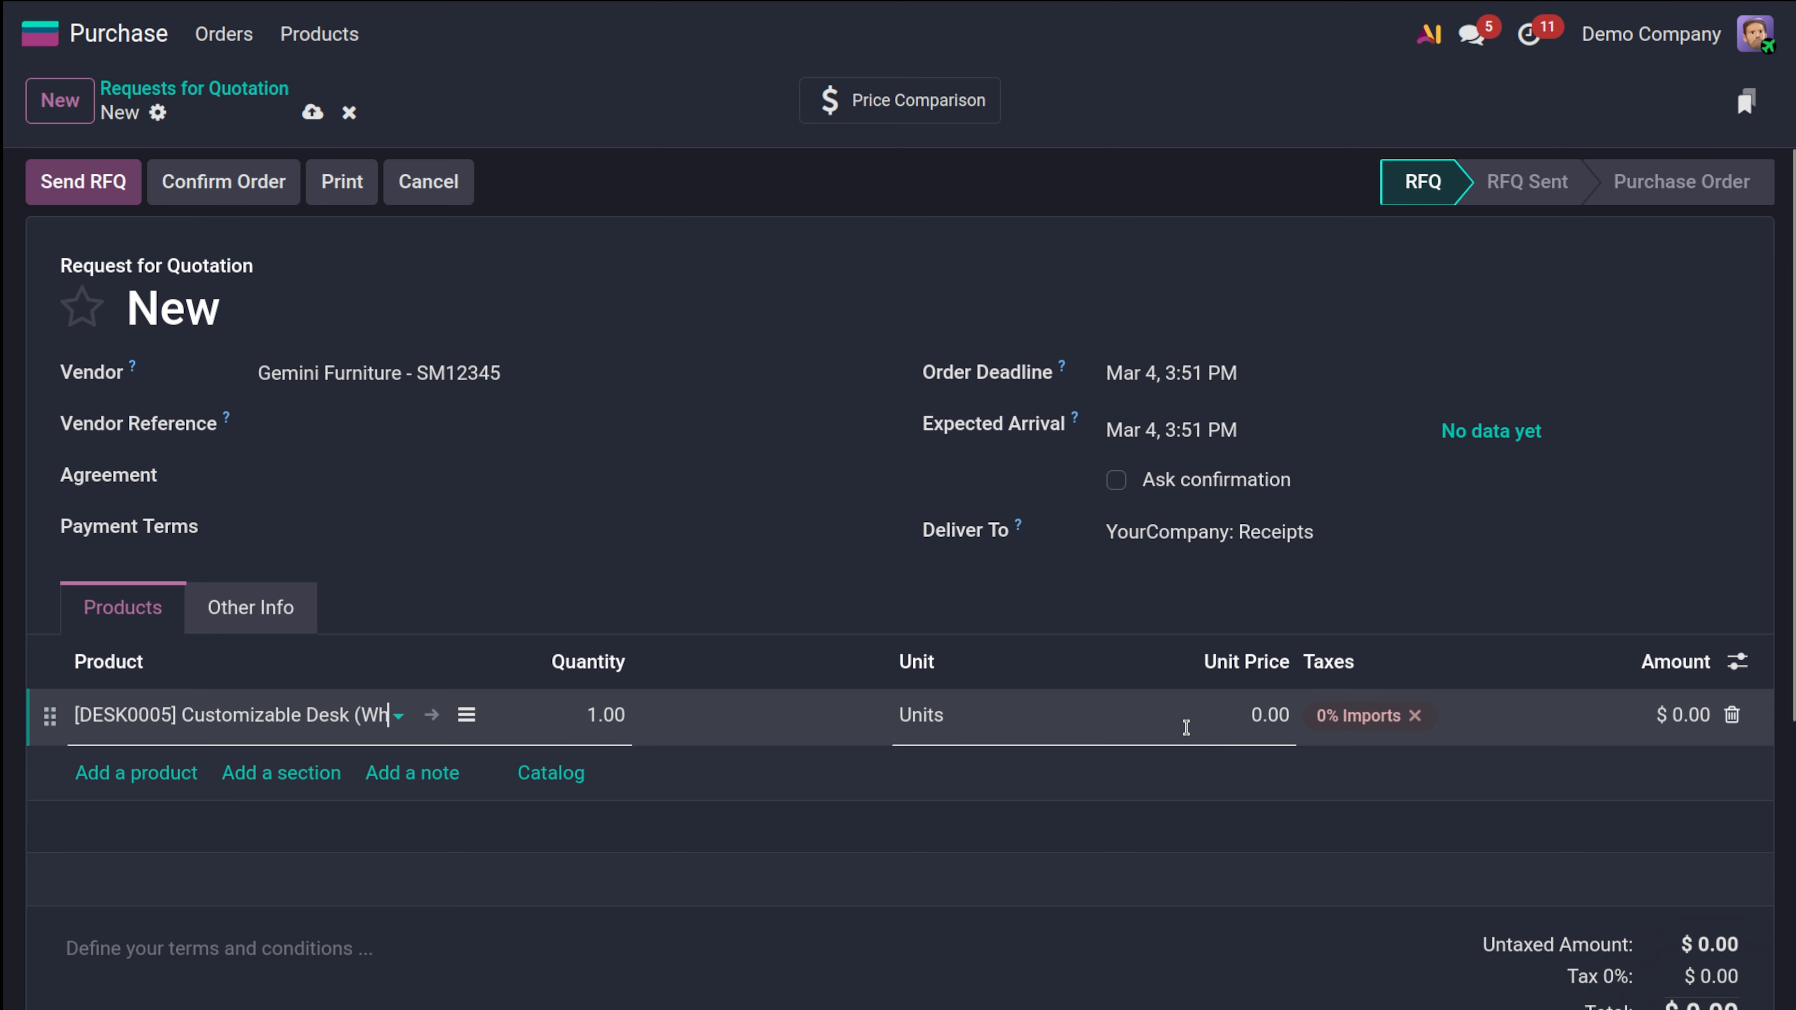
Set the desk line to unit price 500.00 and quantity 4, totalling $2,000.00
click(1254, 709)
text(5)
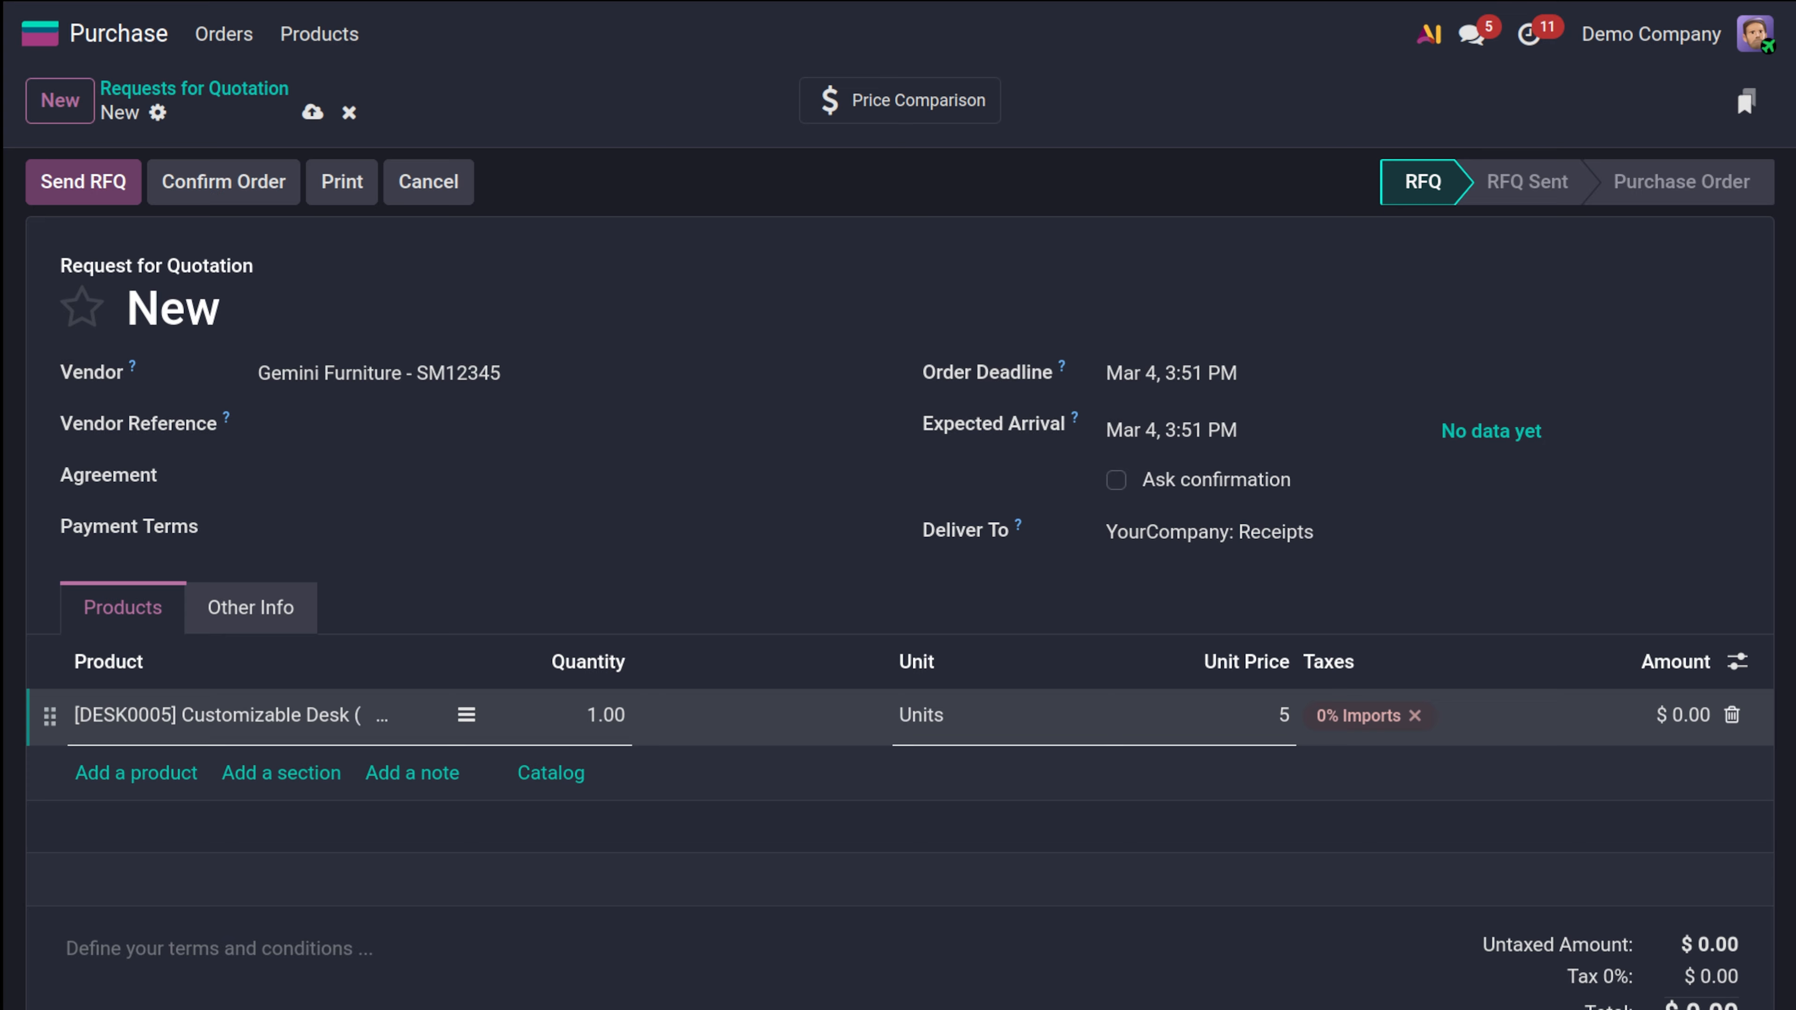
text(00)
click(1025, 594)
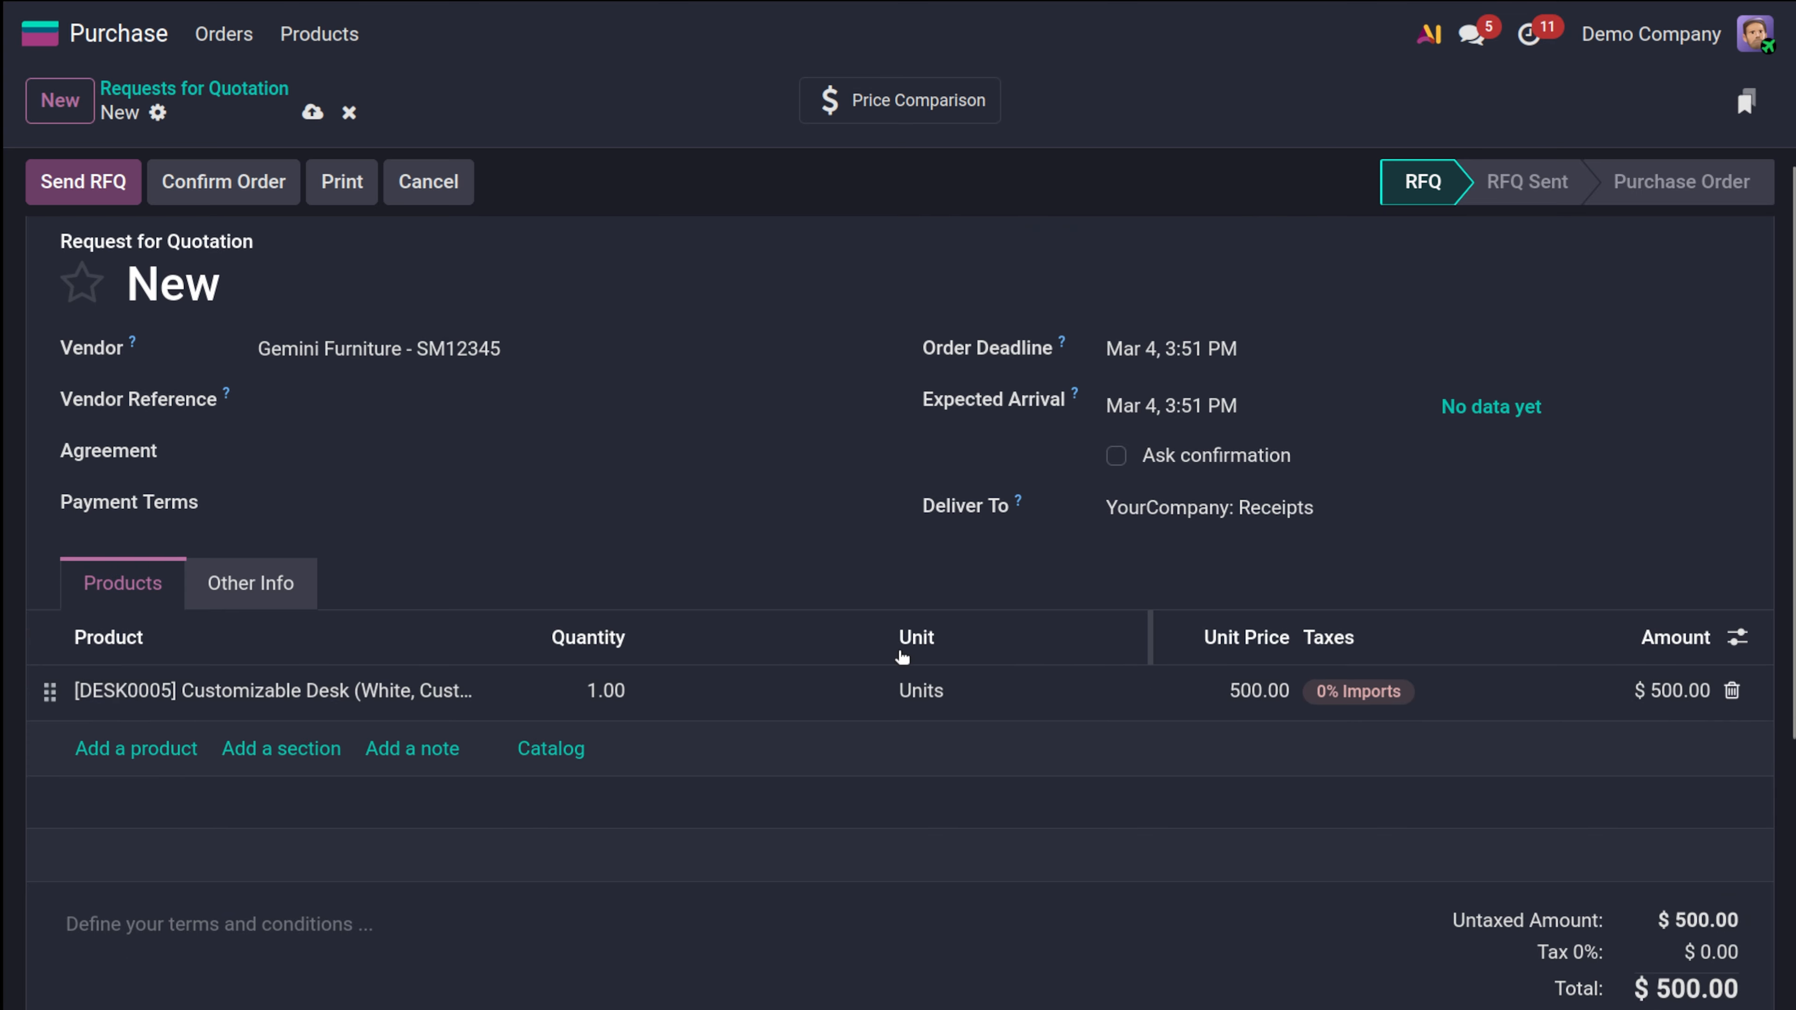
scroll(898, 655, down, 3)
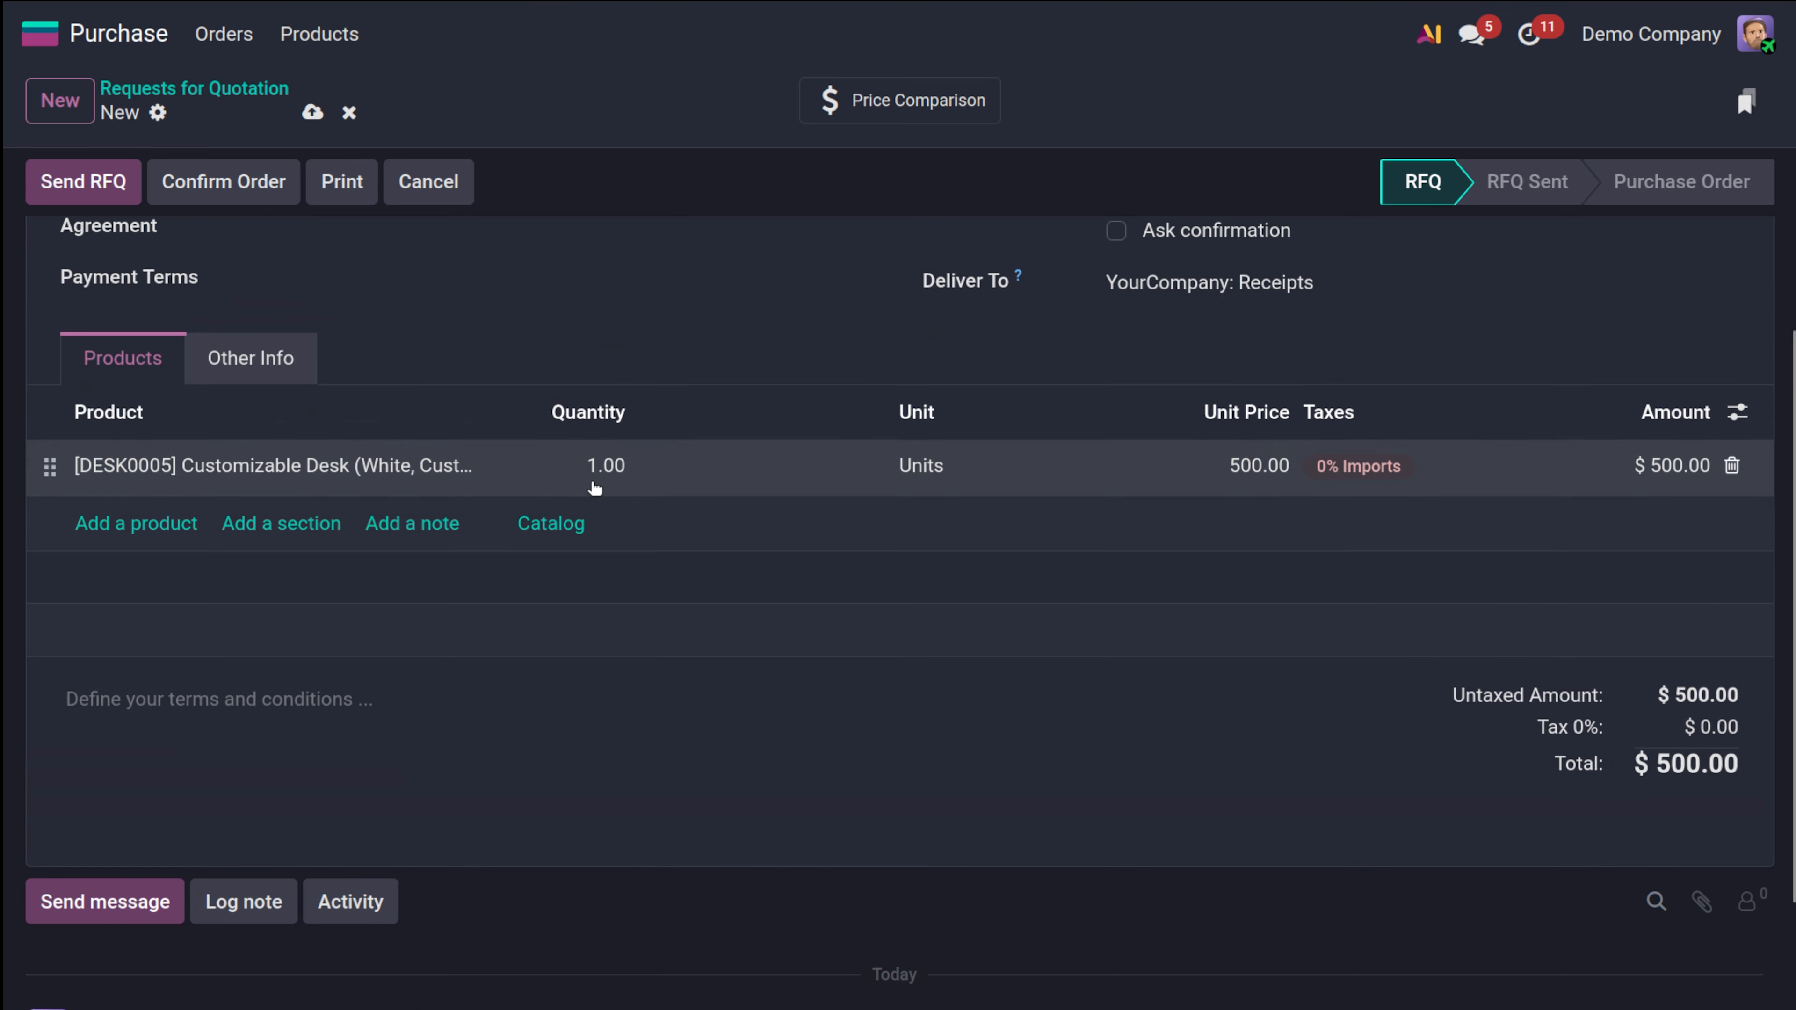
click(589, 475)
text(4)
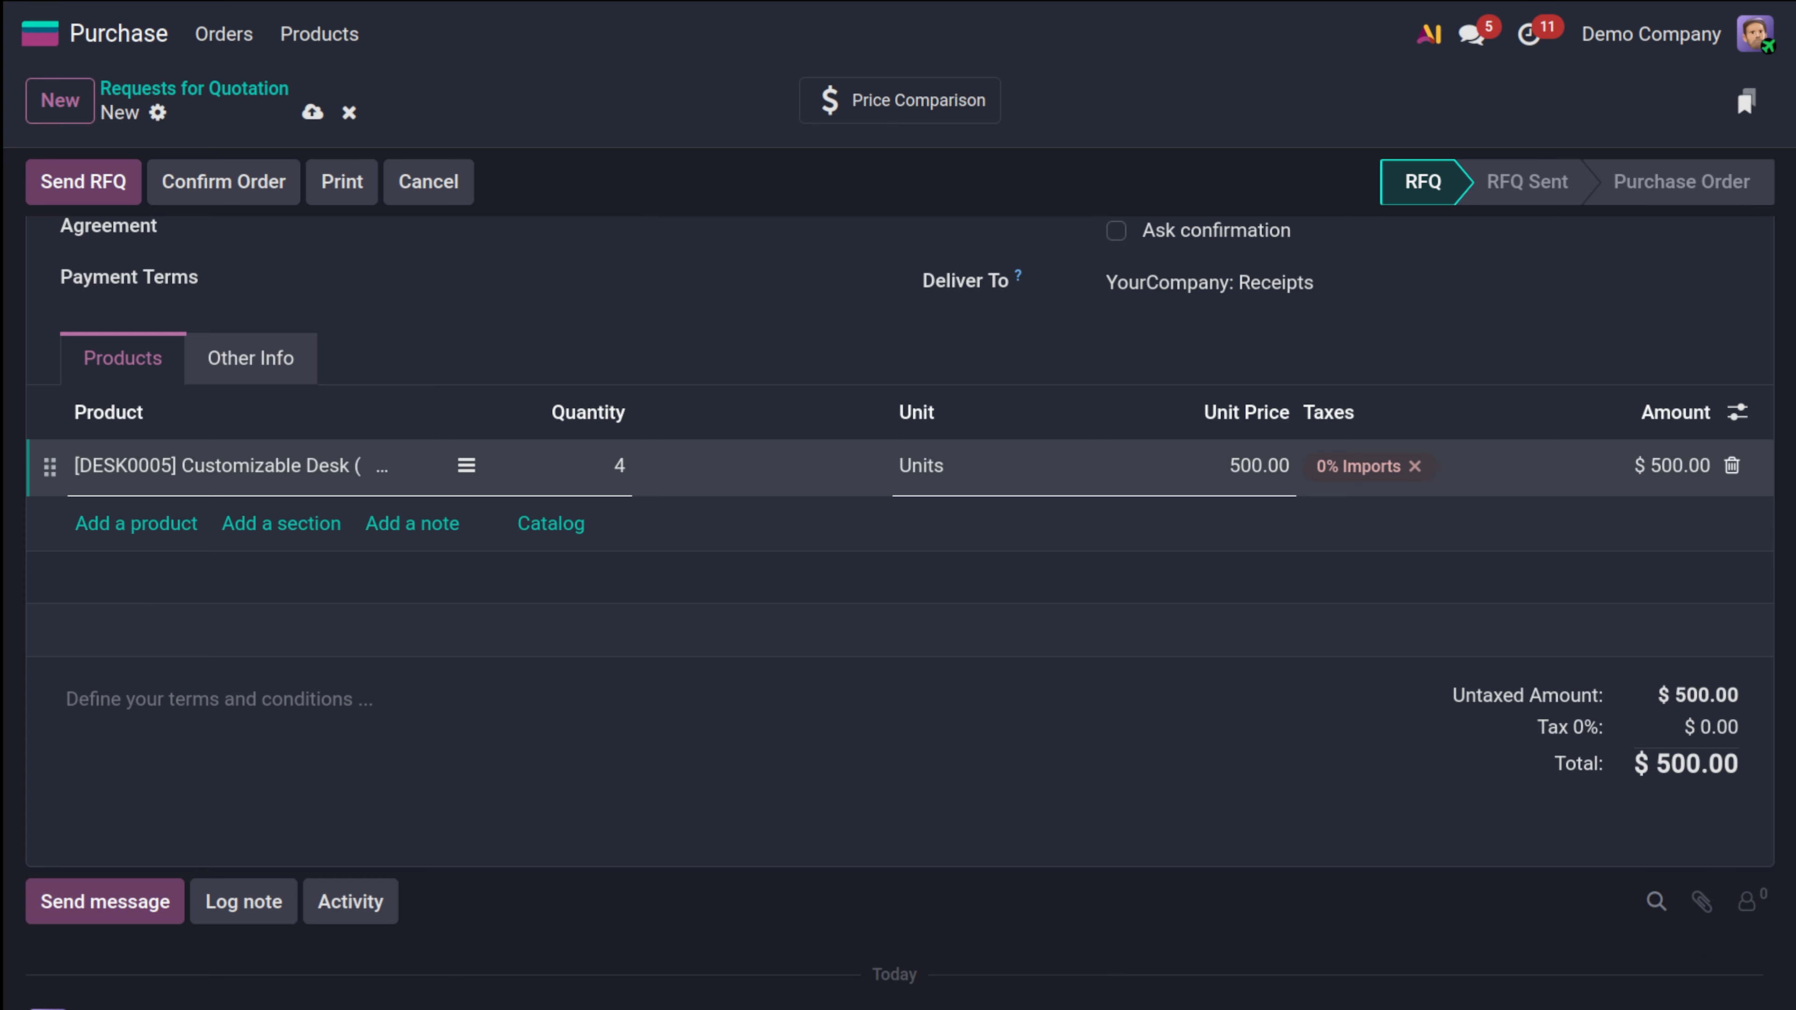
click(722, 288)
click(900, 327)
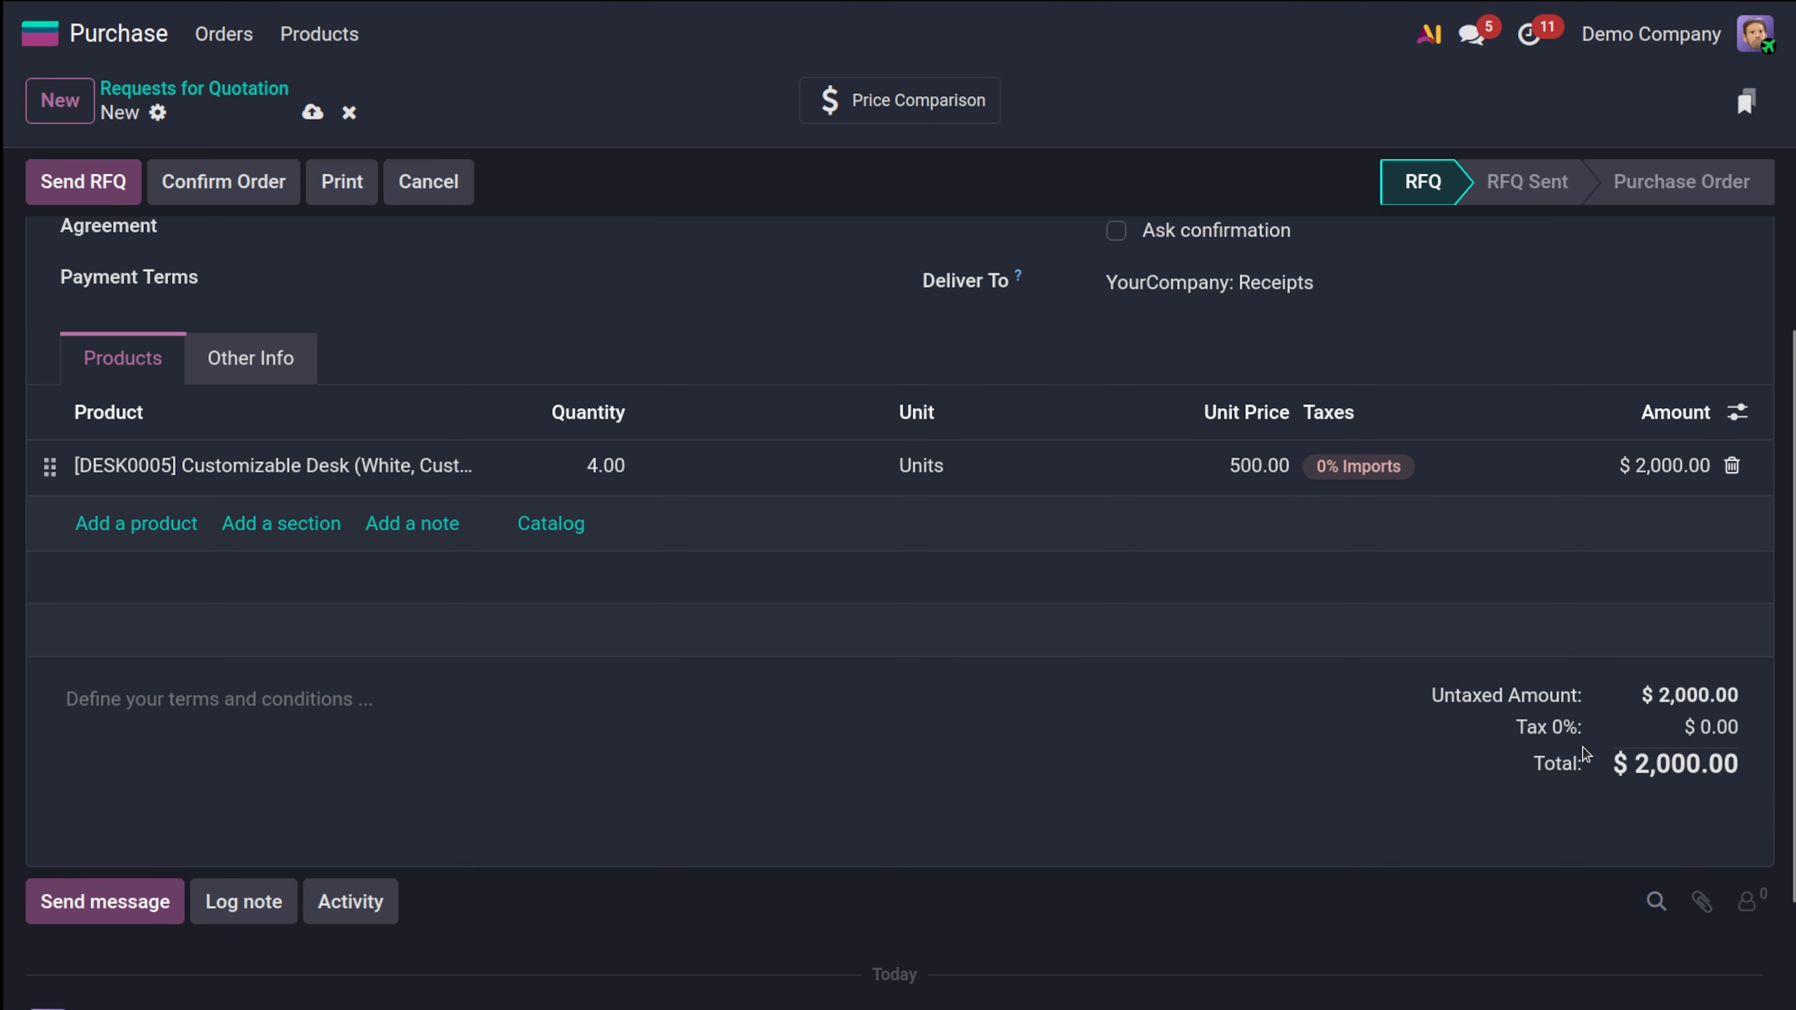
scroll(1594, 687, up, 3)
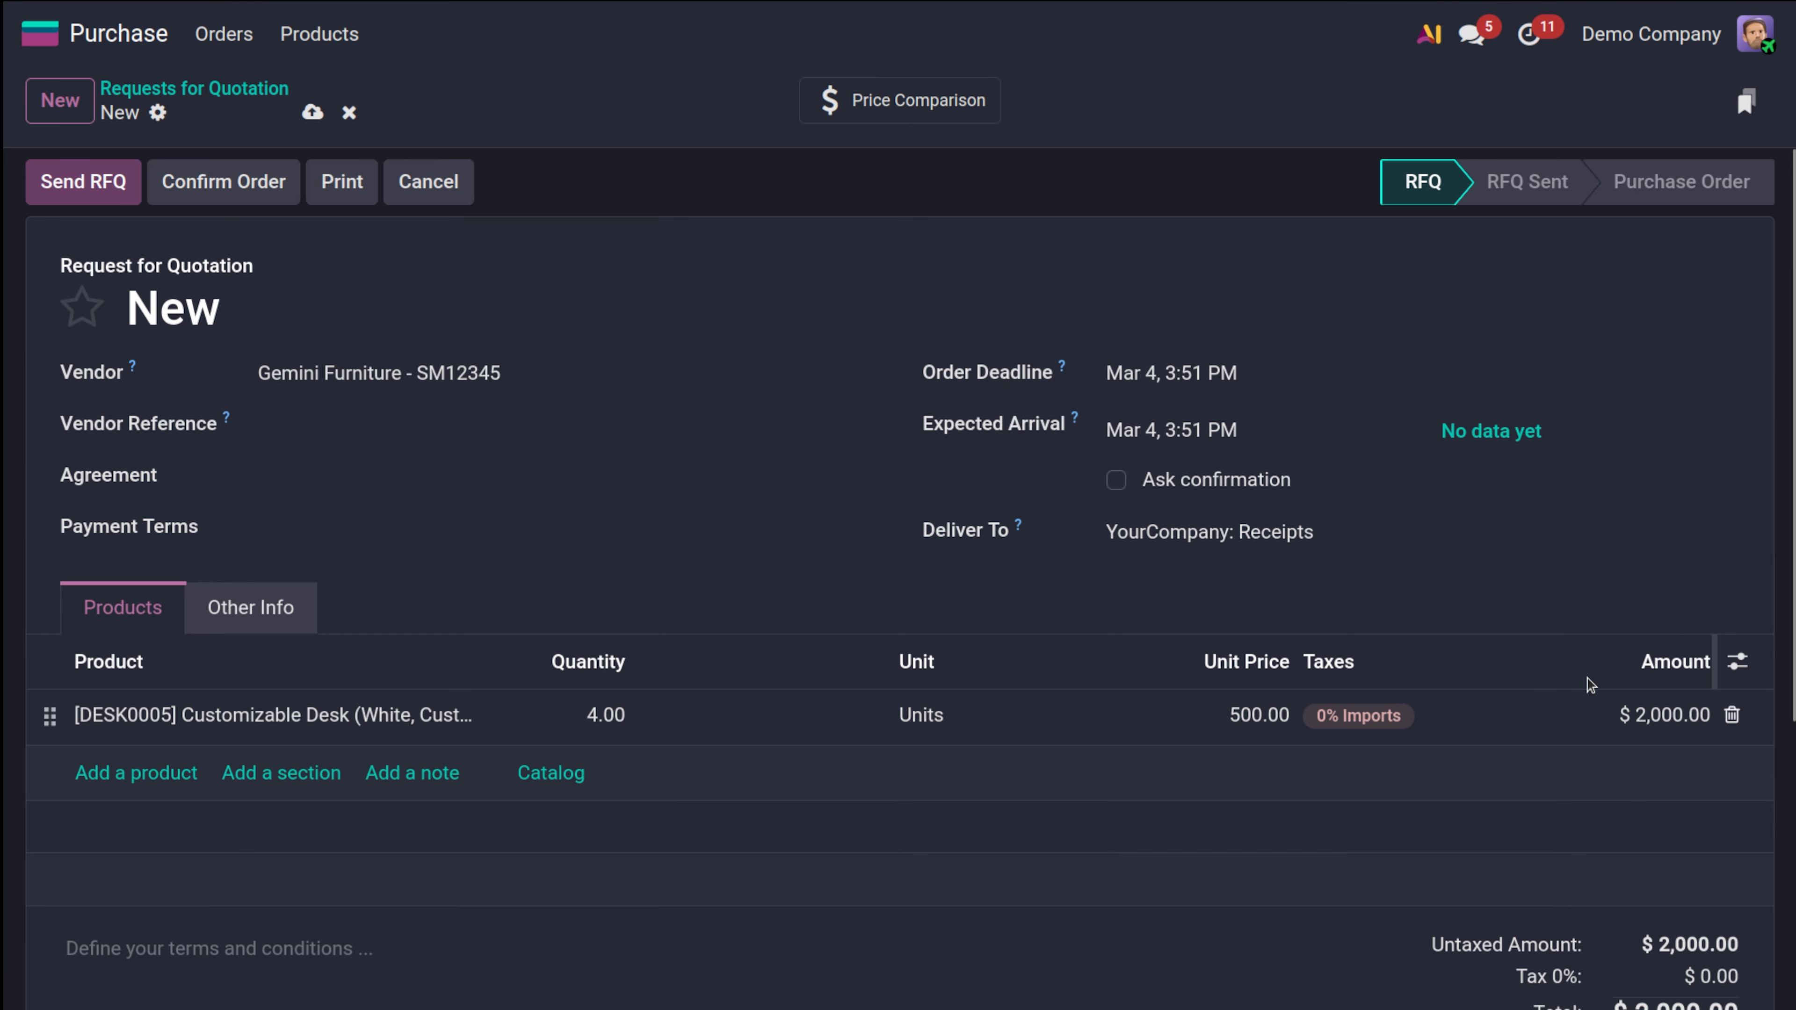
Confirm the desk quotation into purchase order P00018, then begin a new blank RFQ
click(248, 183)
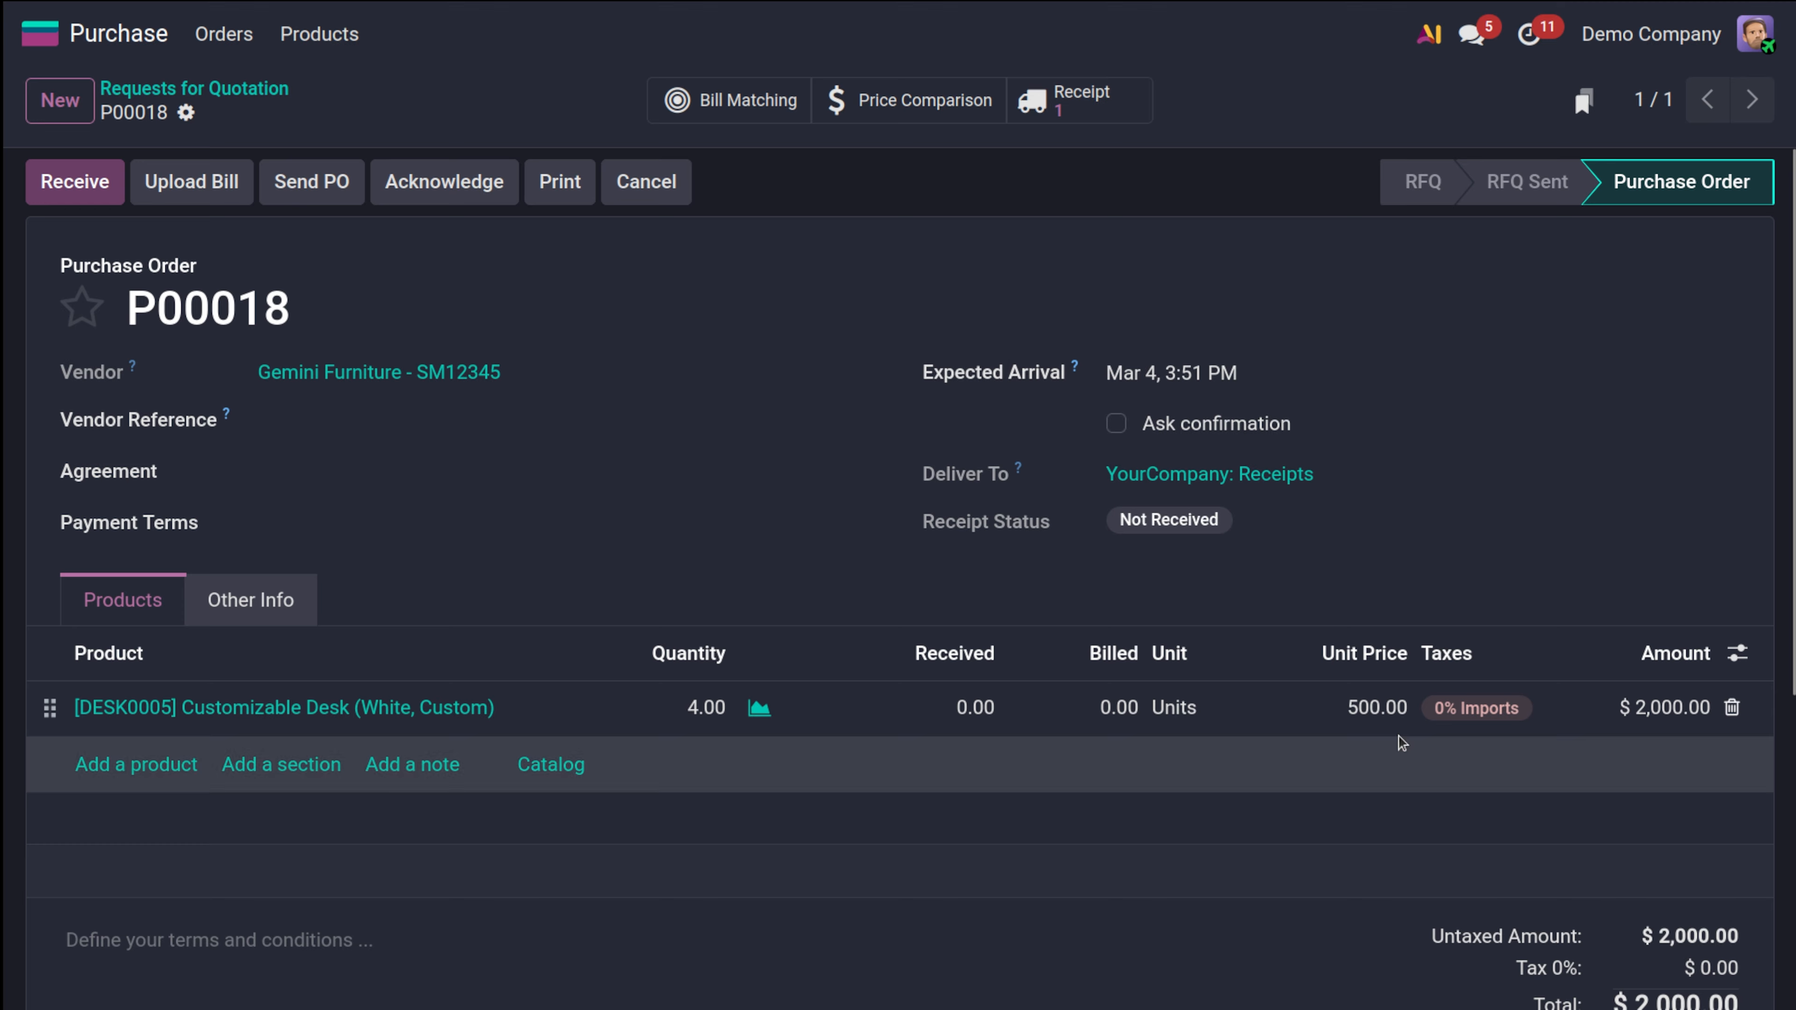
scroll(1398, 737, down, 2)
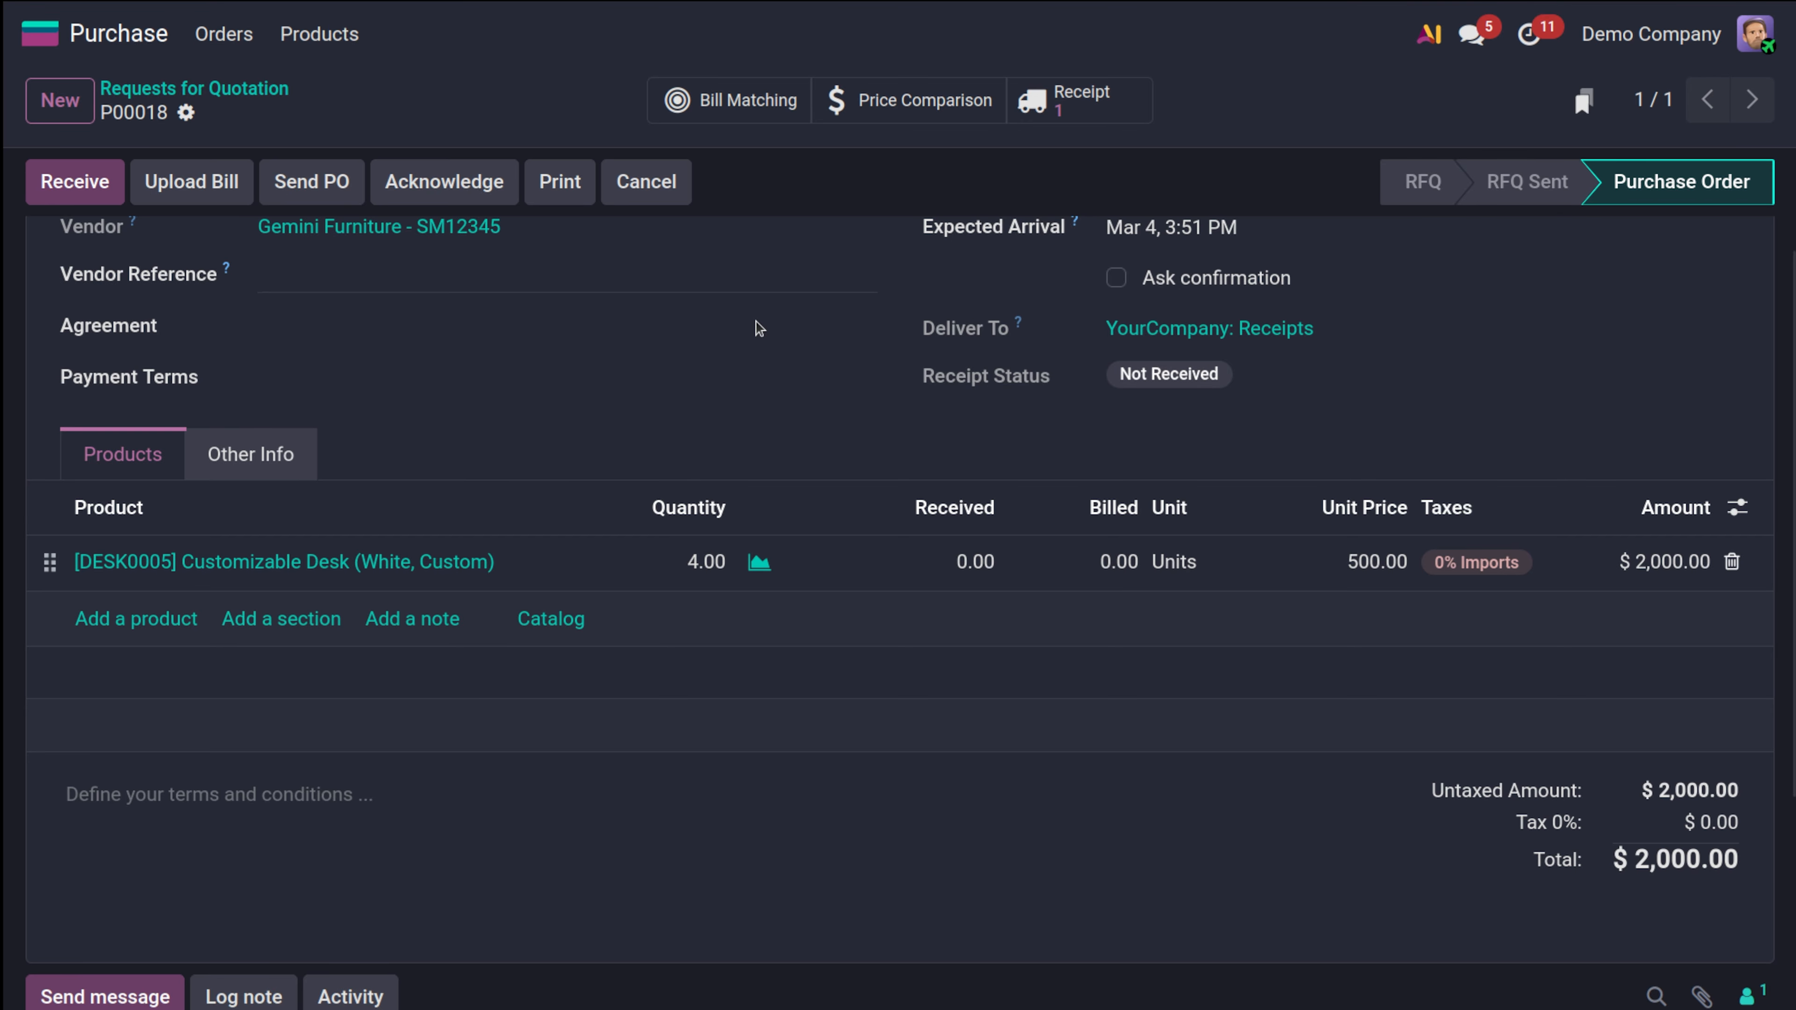
click(63, 113)
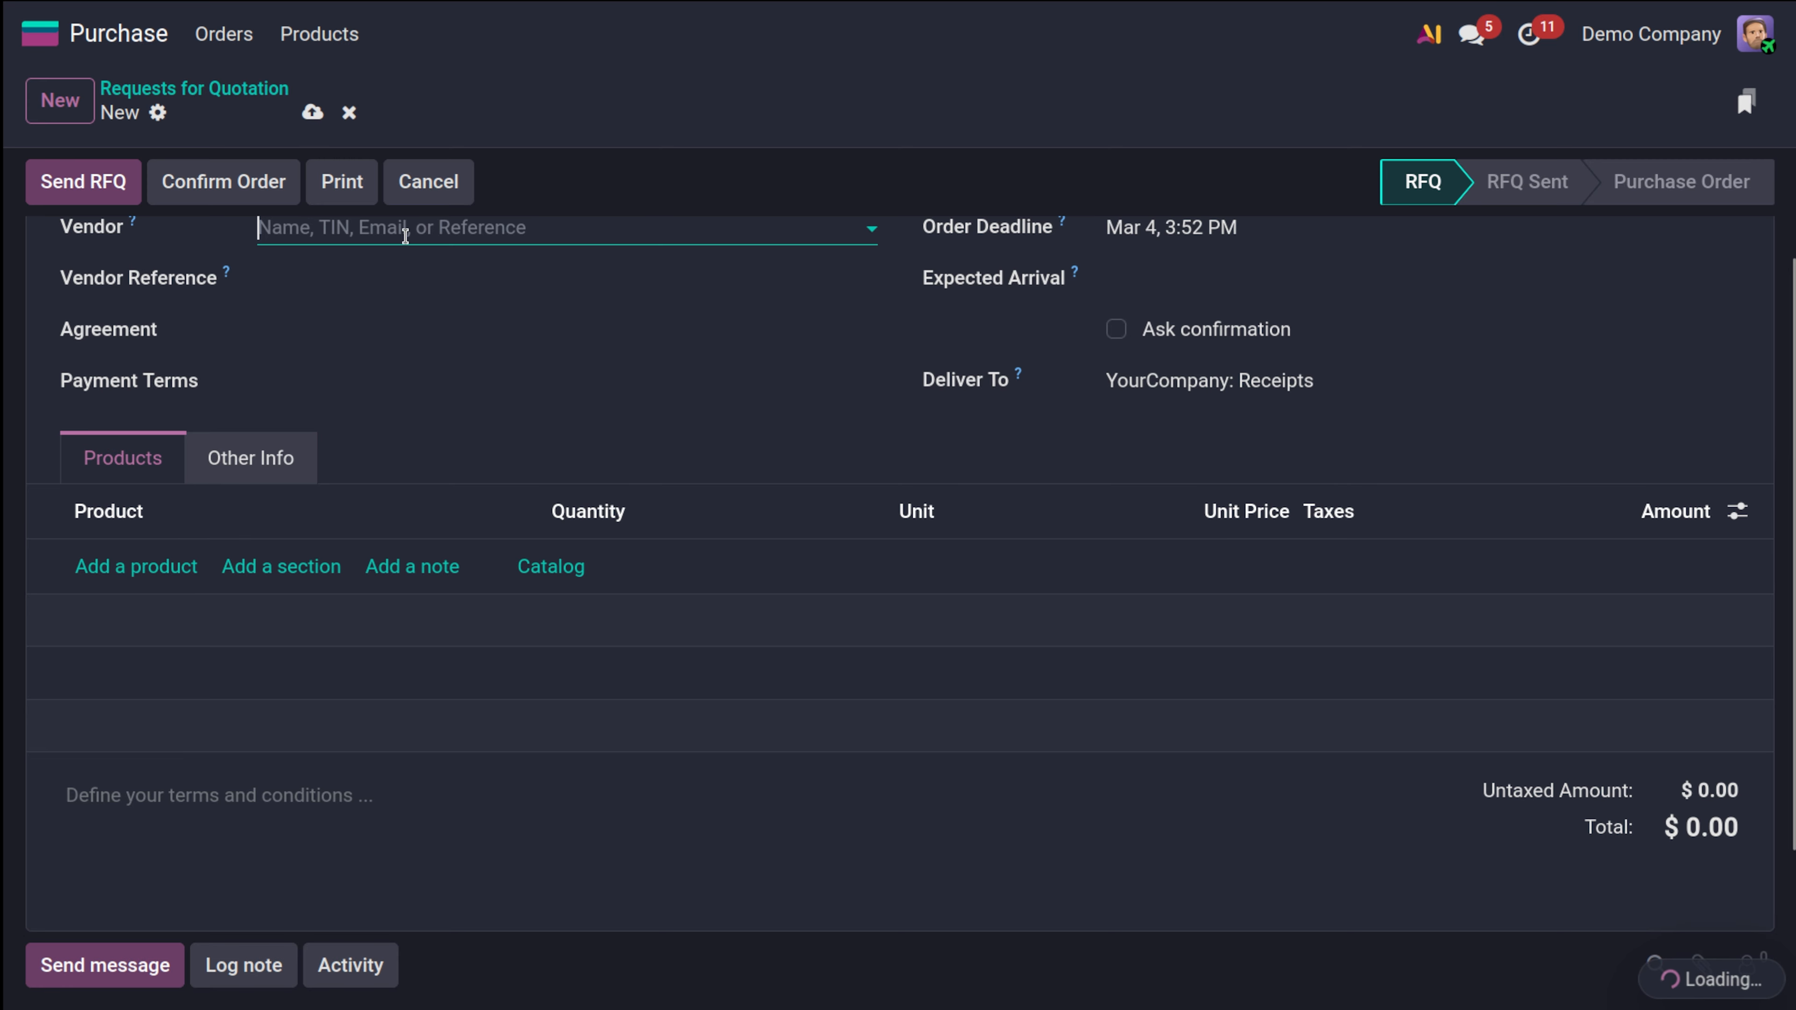
Set vendor Ready Mat and add 10 Customizable Desks (White, Custom) at 500.00, totalling $5,750.00
click(354, 228)
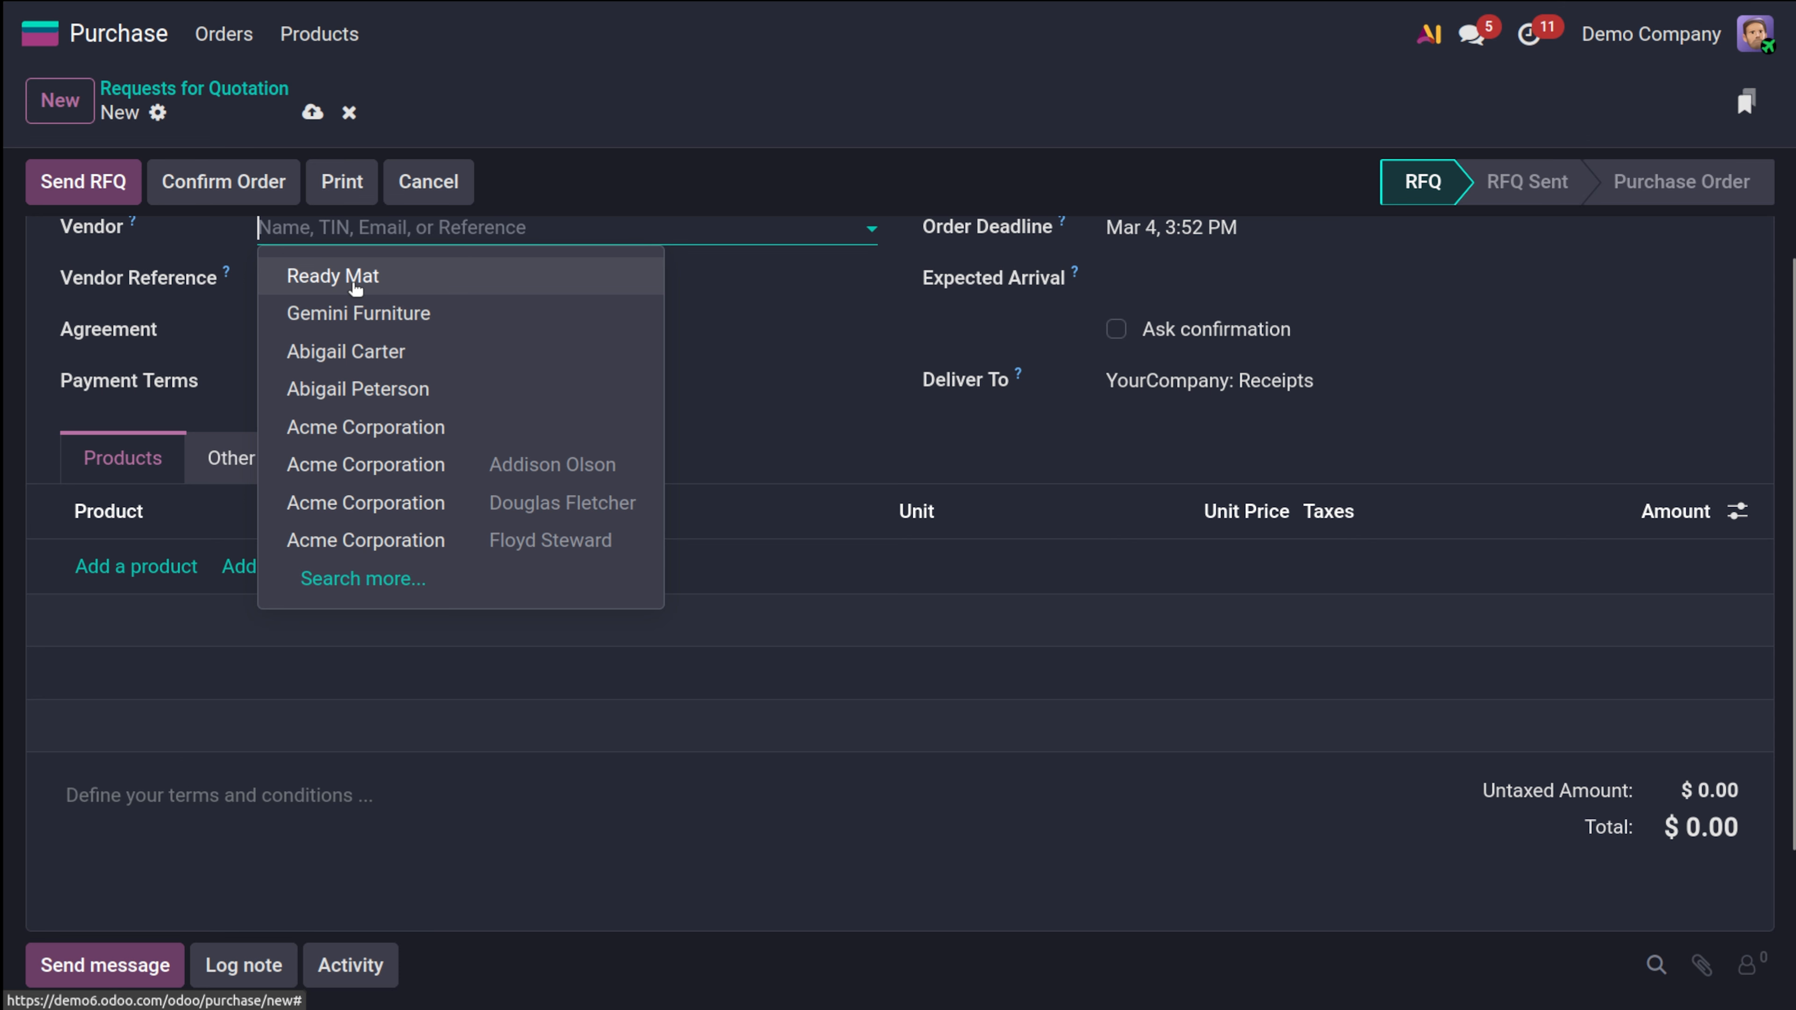
key(Escape)
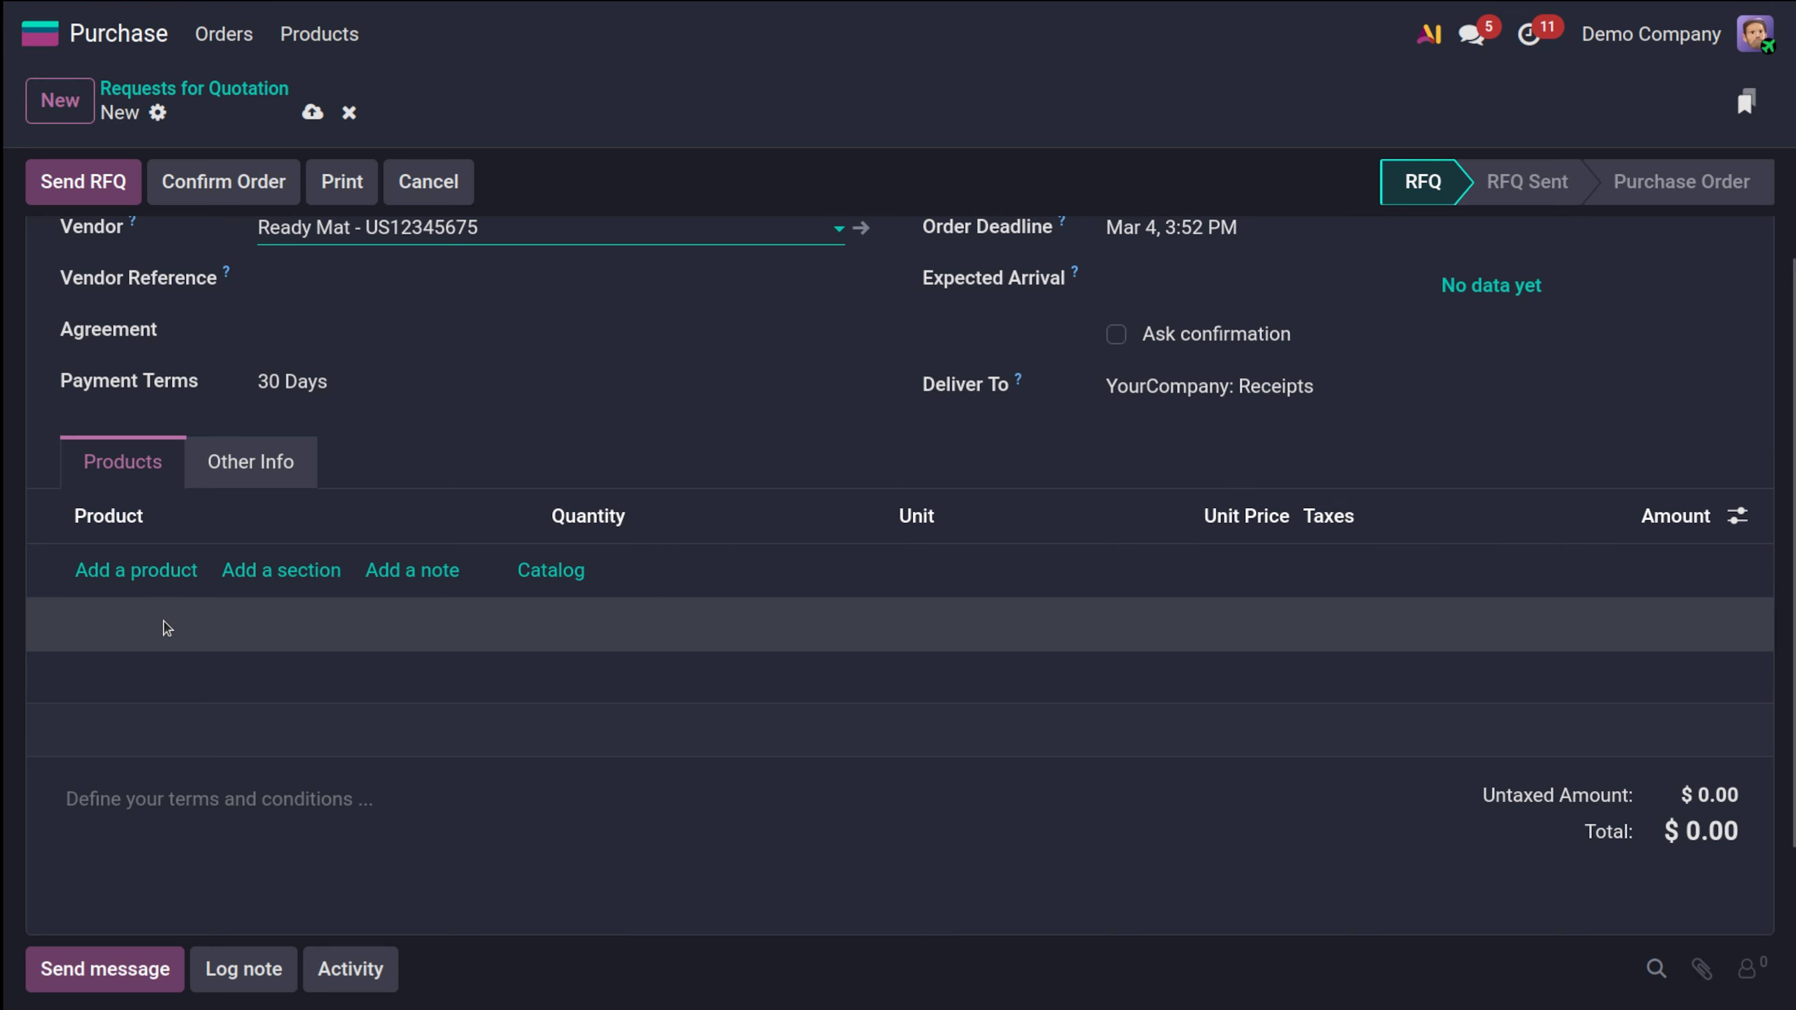
click(138, 571)
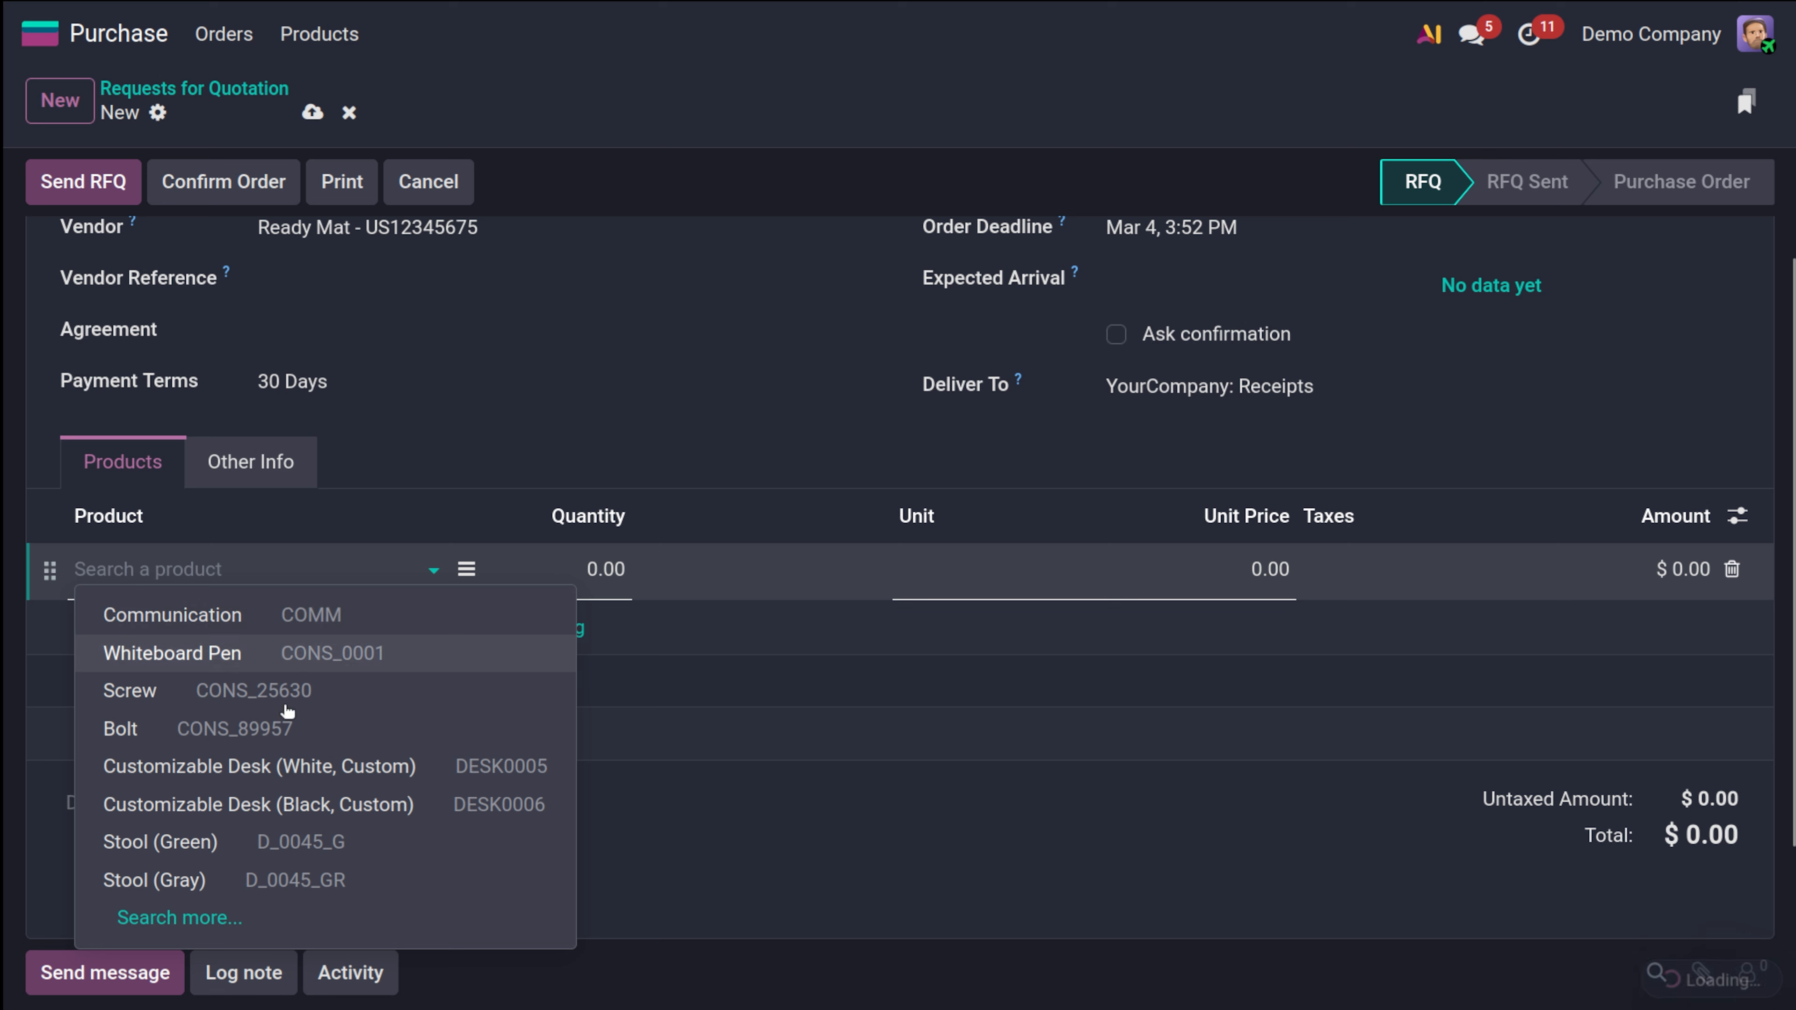
click(280, 767)
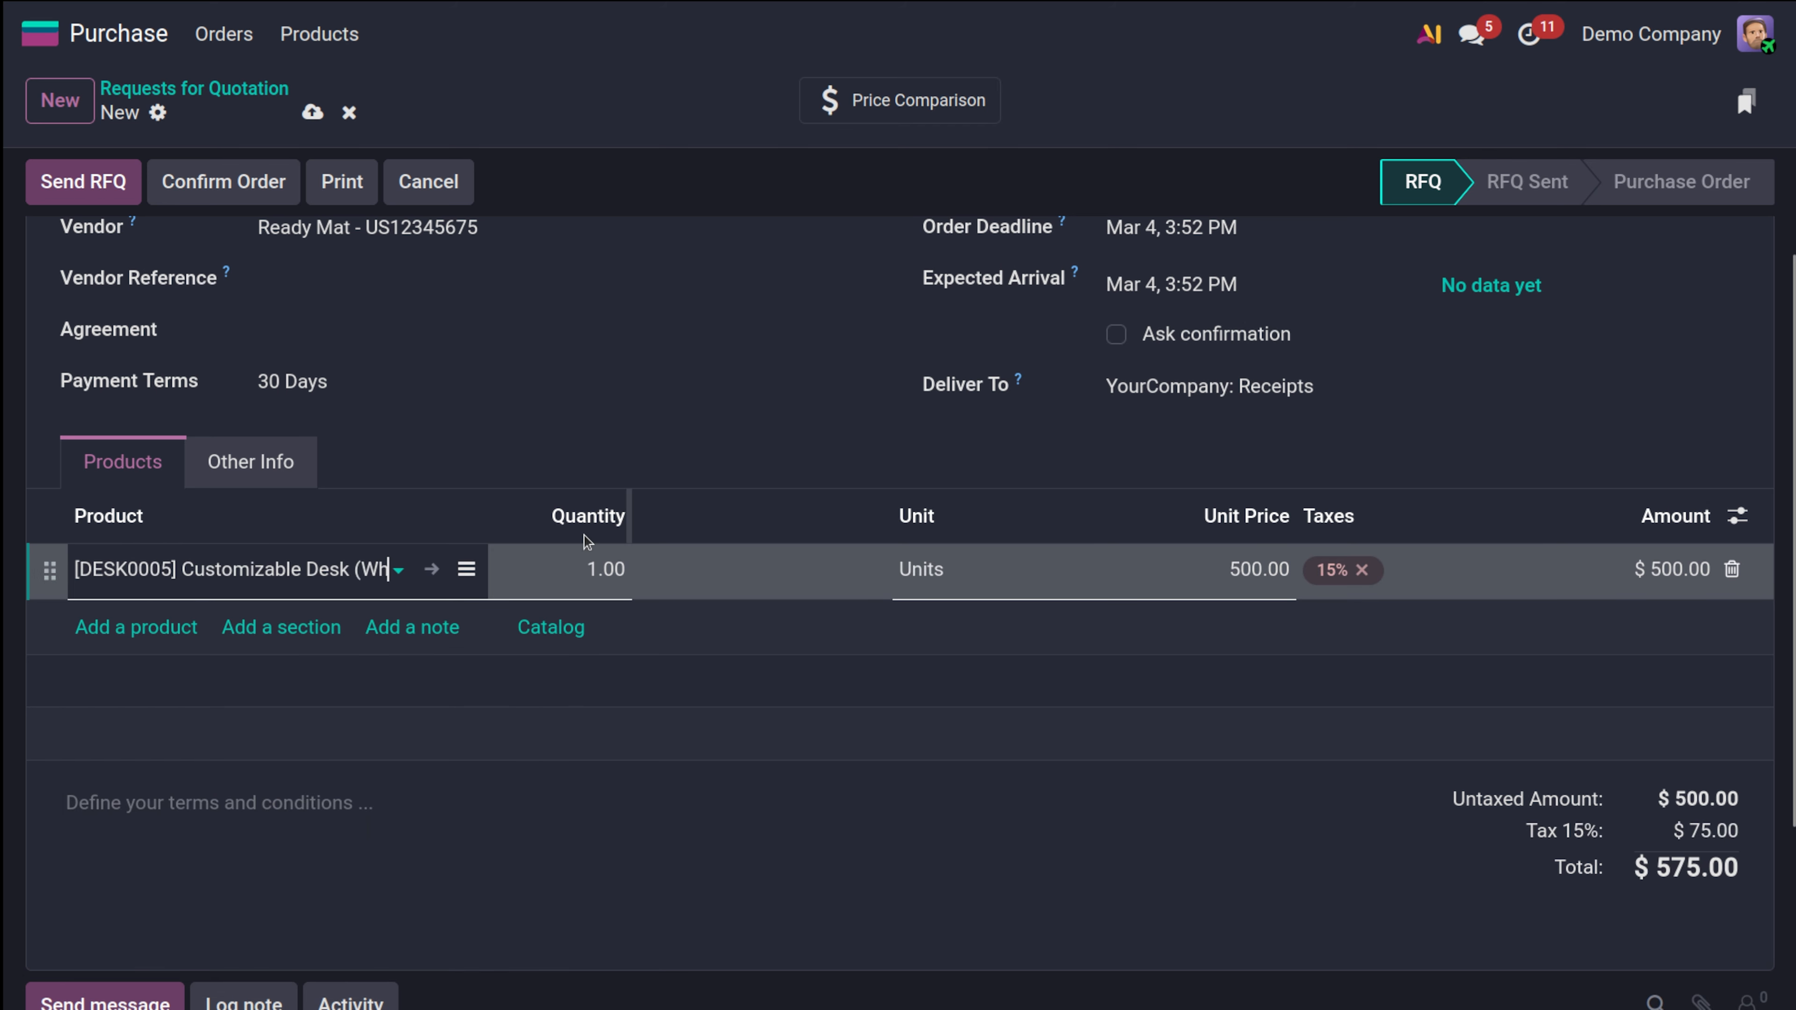
click(600, 568)
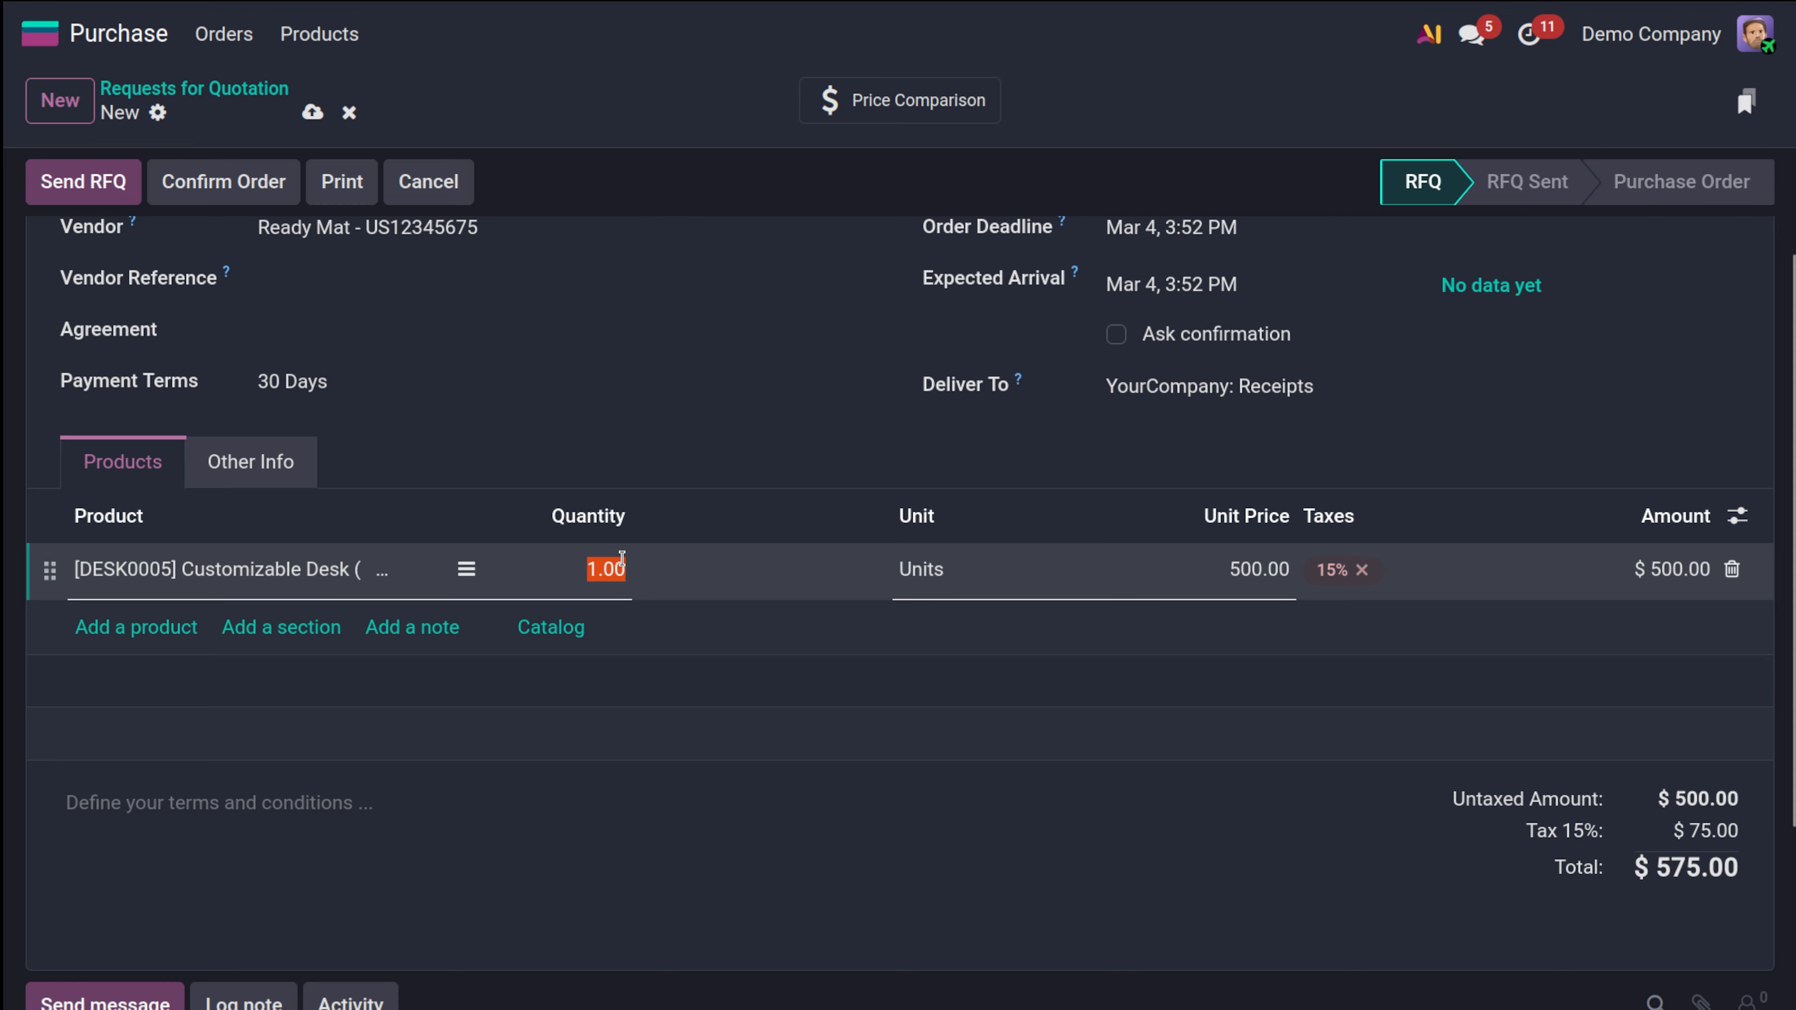
text(10)
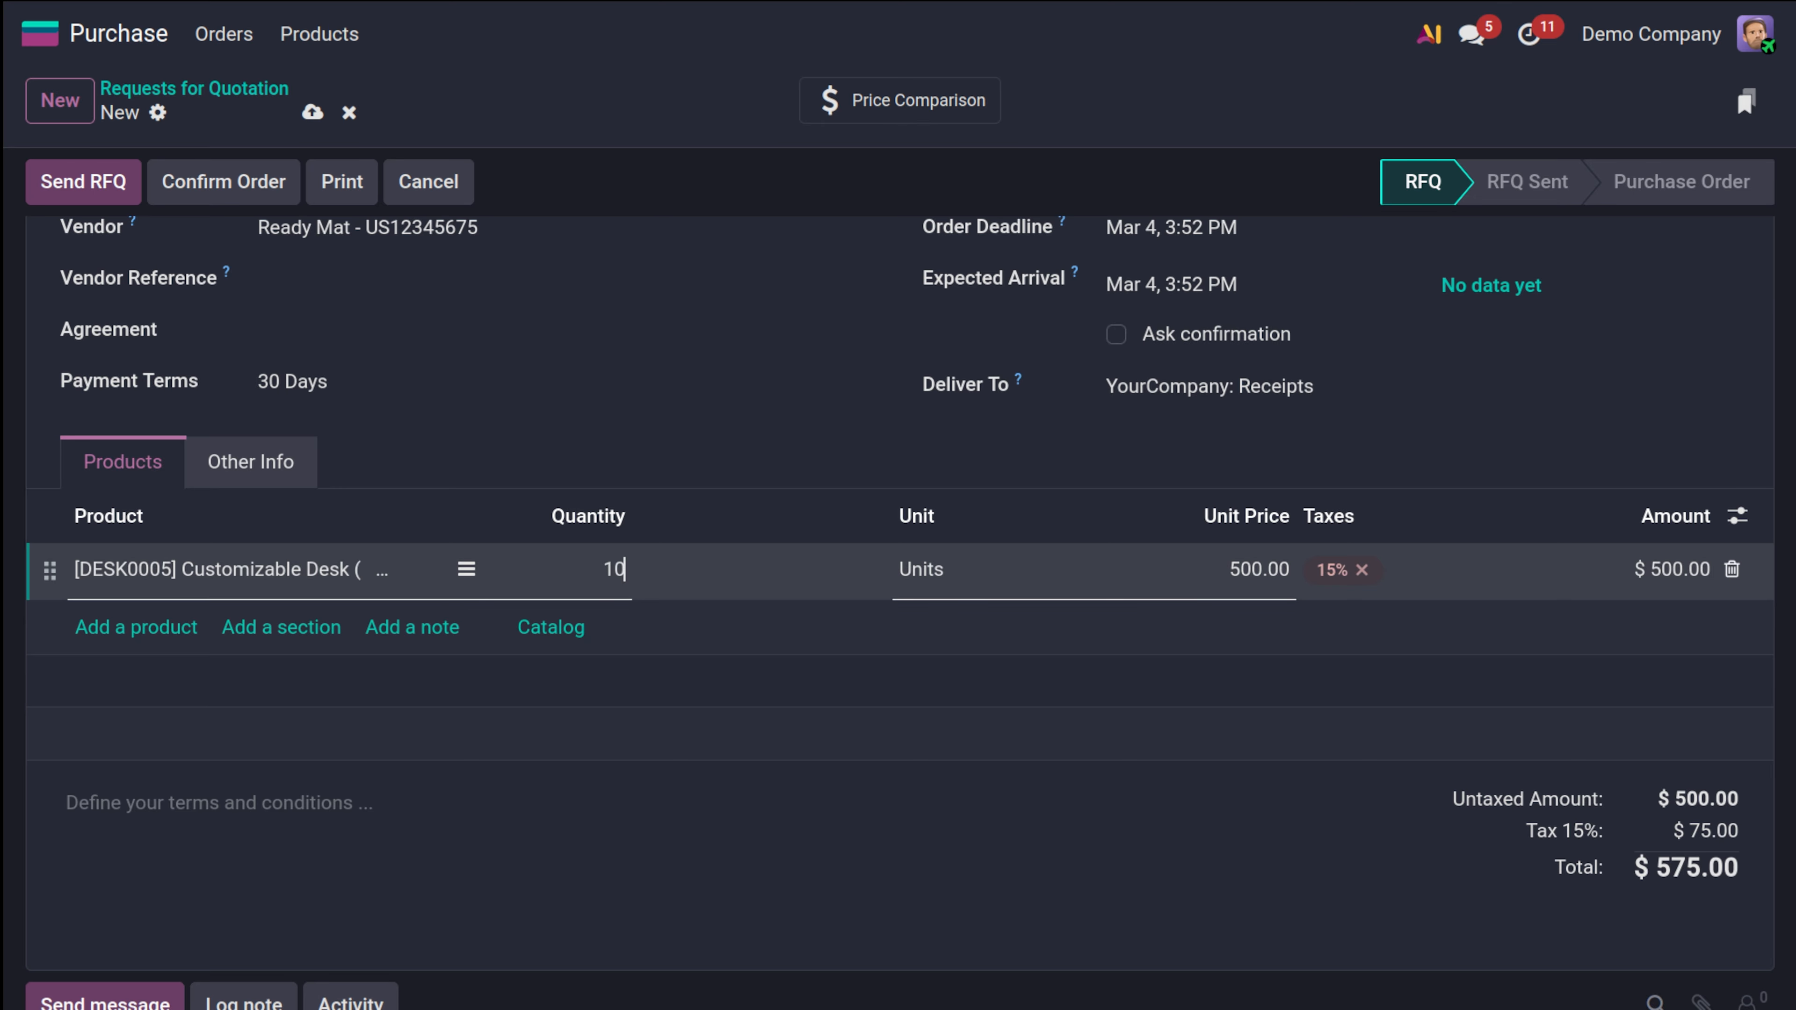
click(792, 460)
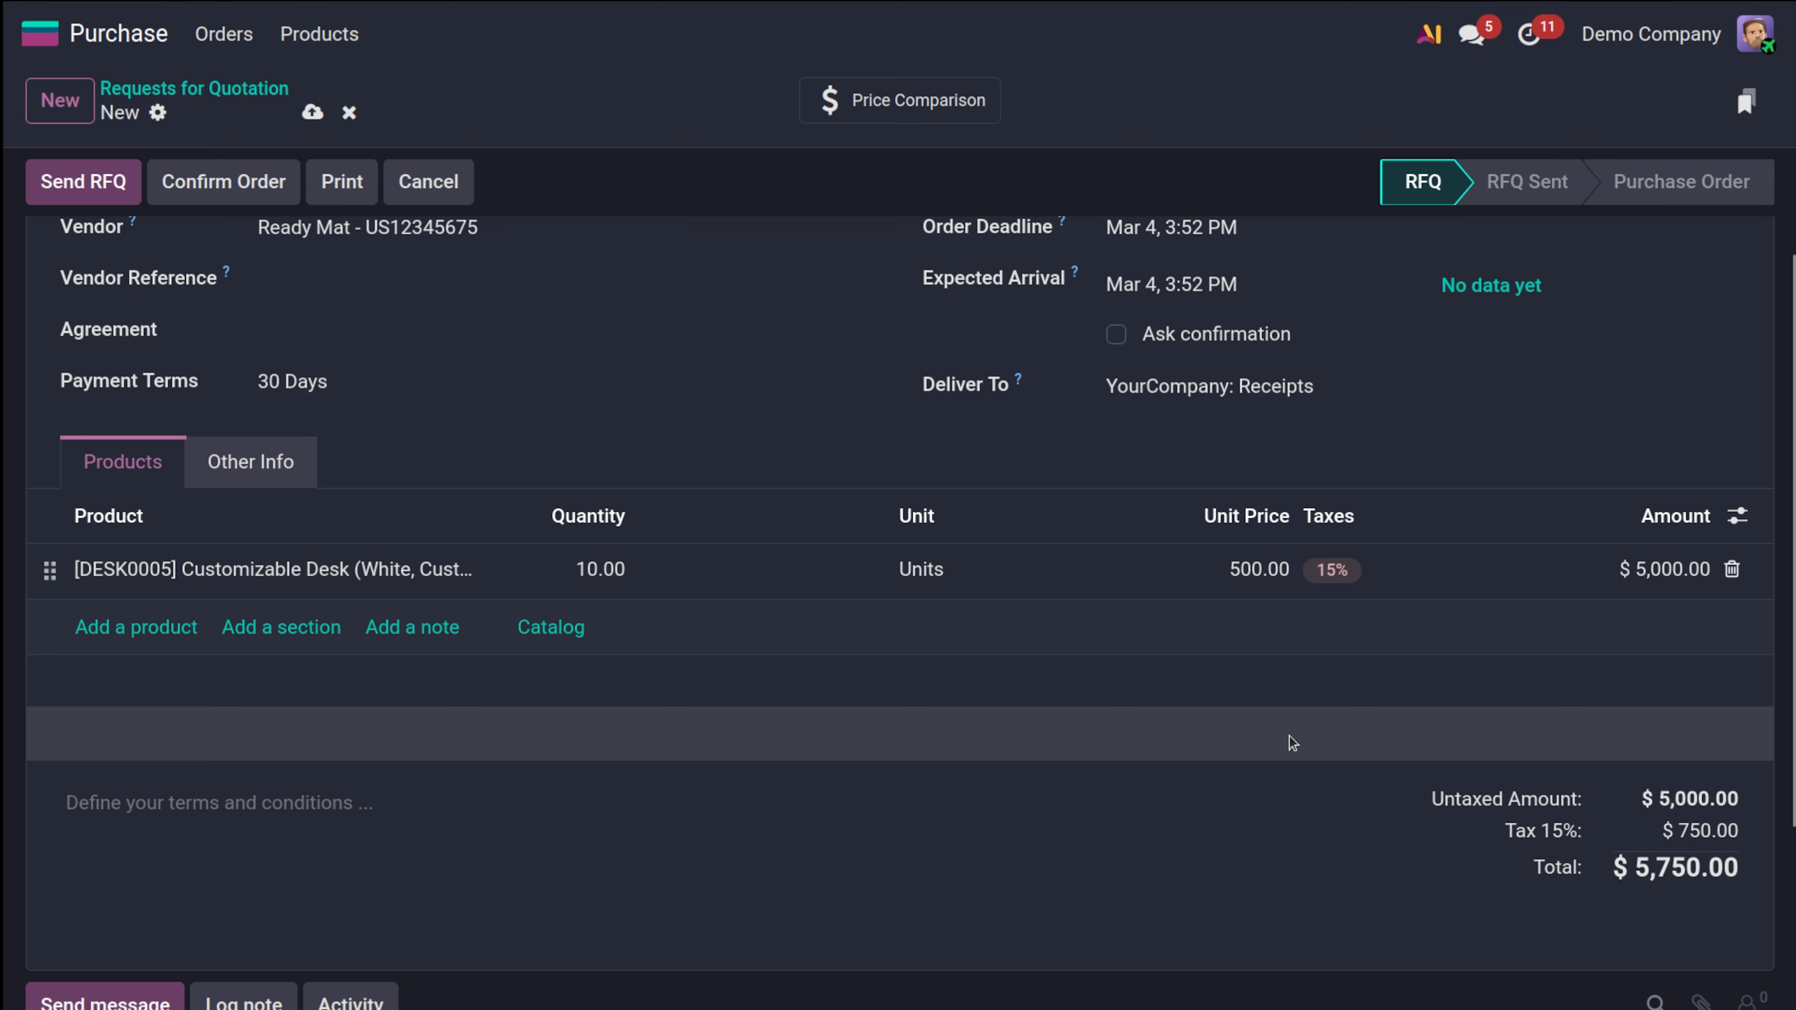
scroll(654, 192, up, 2)
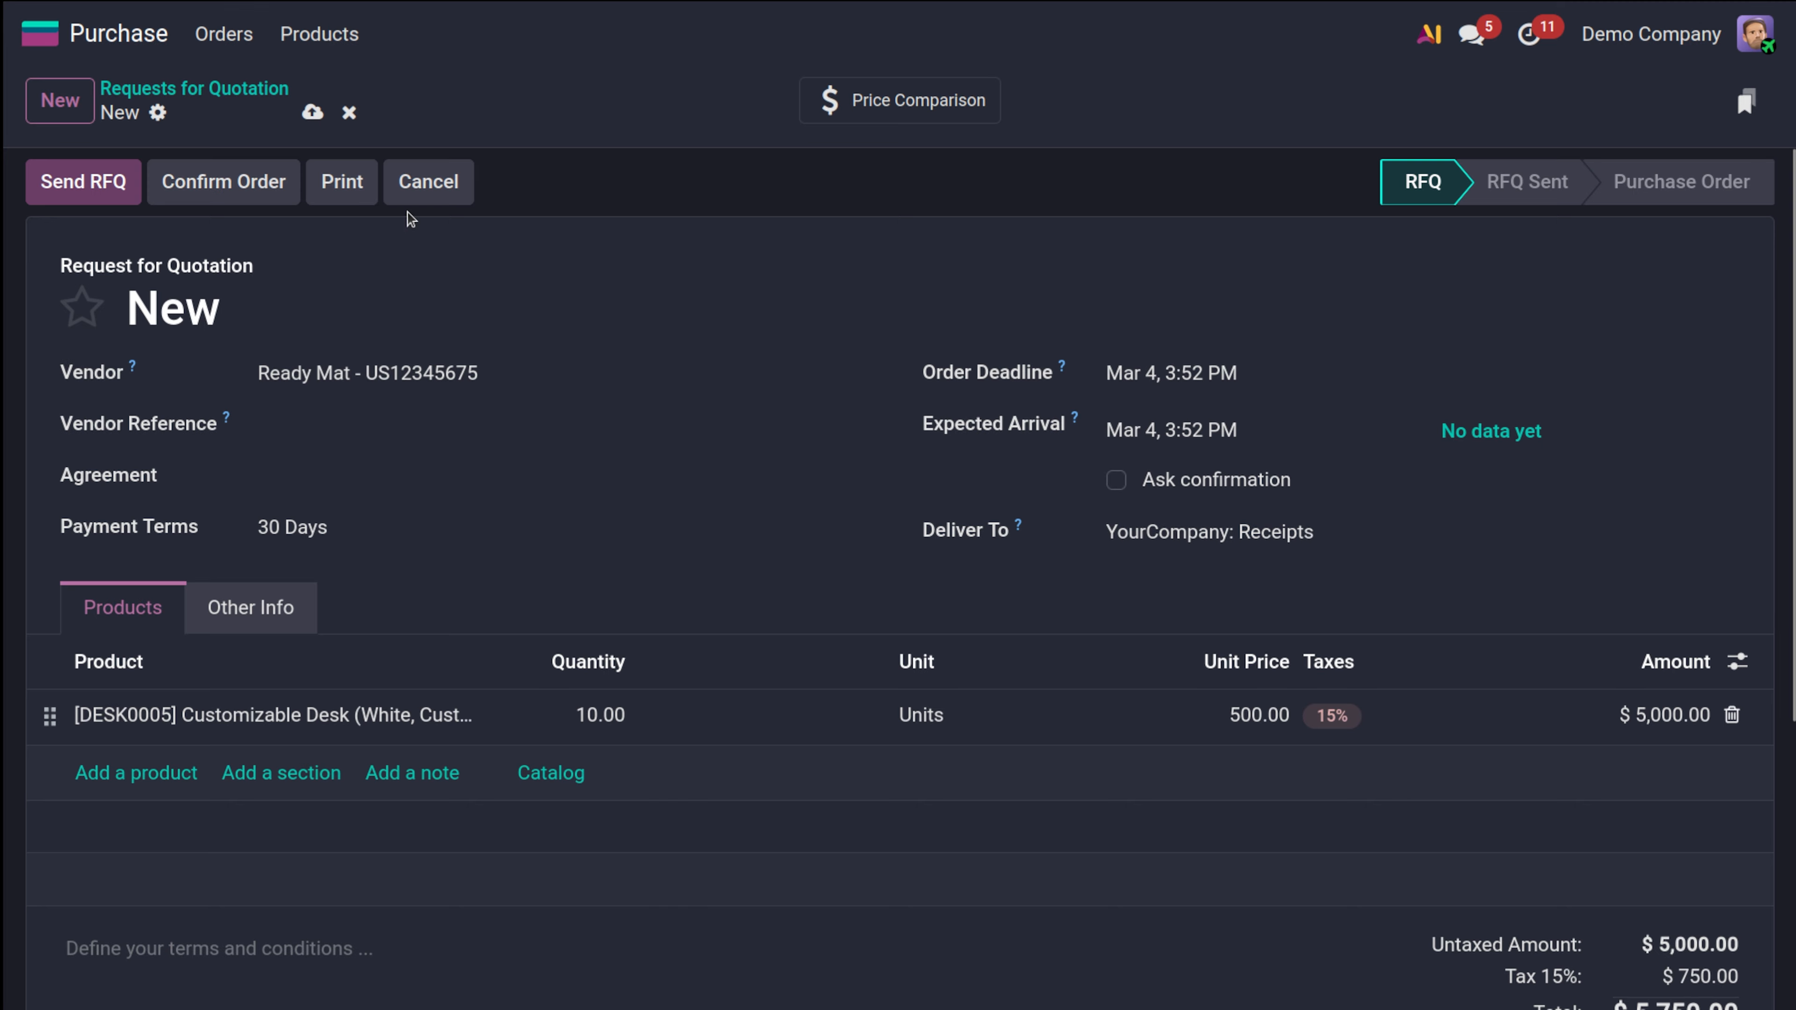
Confirm the Ready Mat RFQ, which becomes P00019 held at To Approve, then open the user menu
click(241, 176)
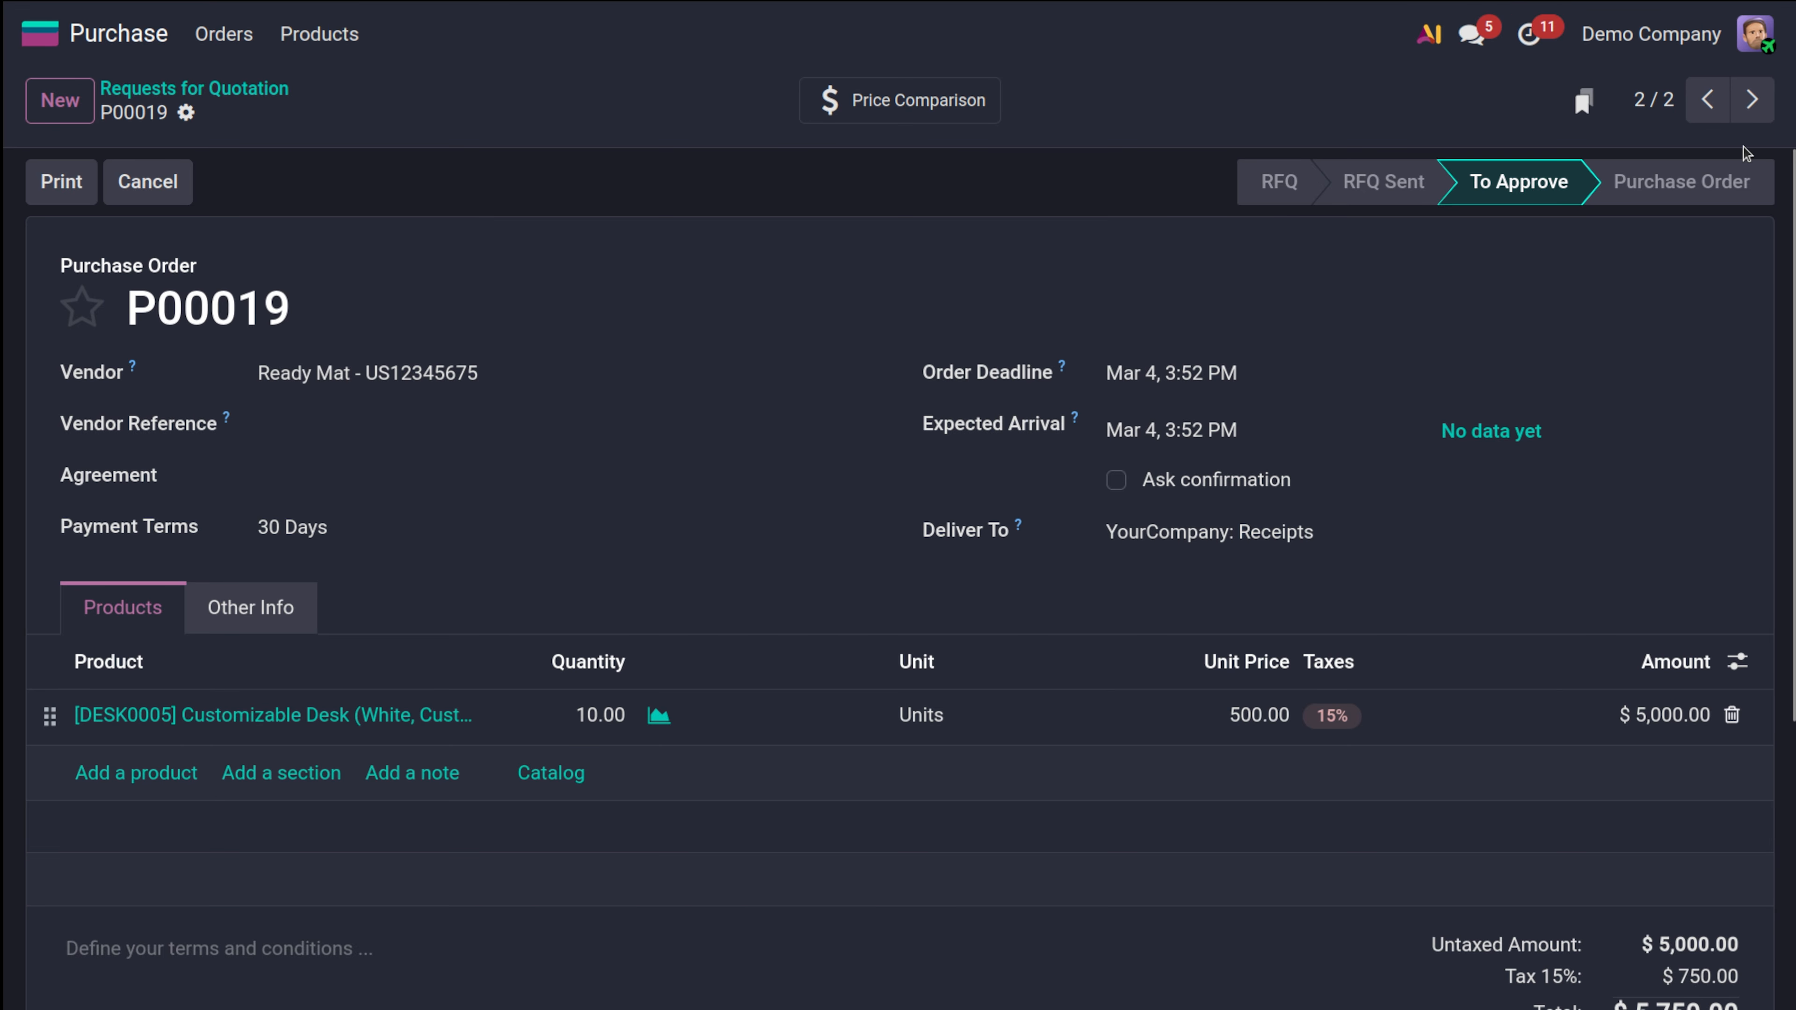
click(1754, 29)
Log out of the demo user and sign back in as administrator using the saved password
click(1623, 317)
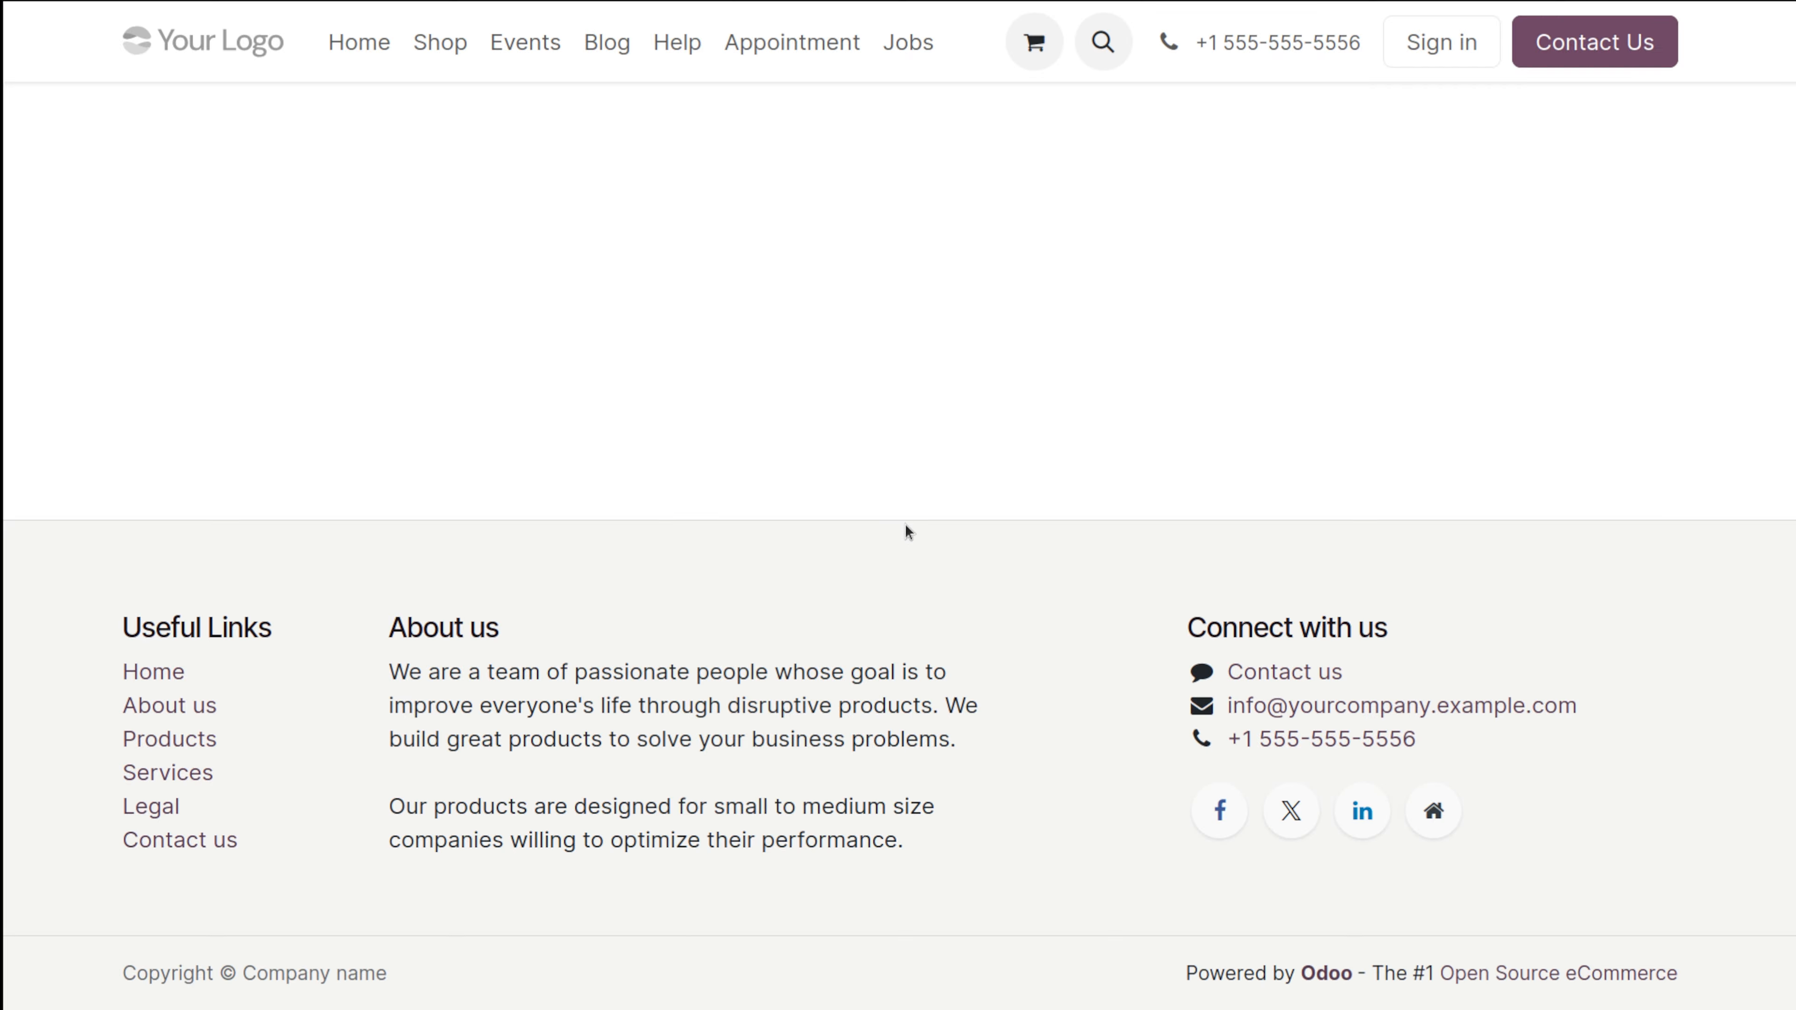
click(852, 265)
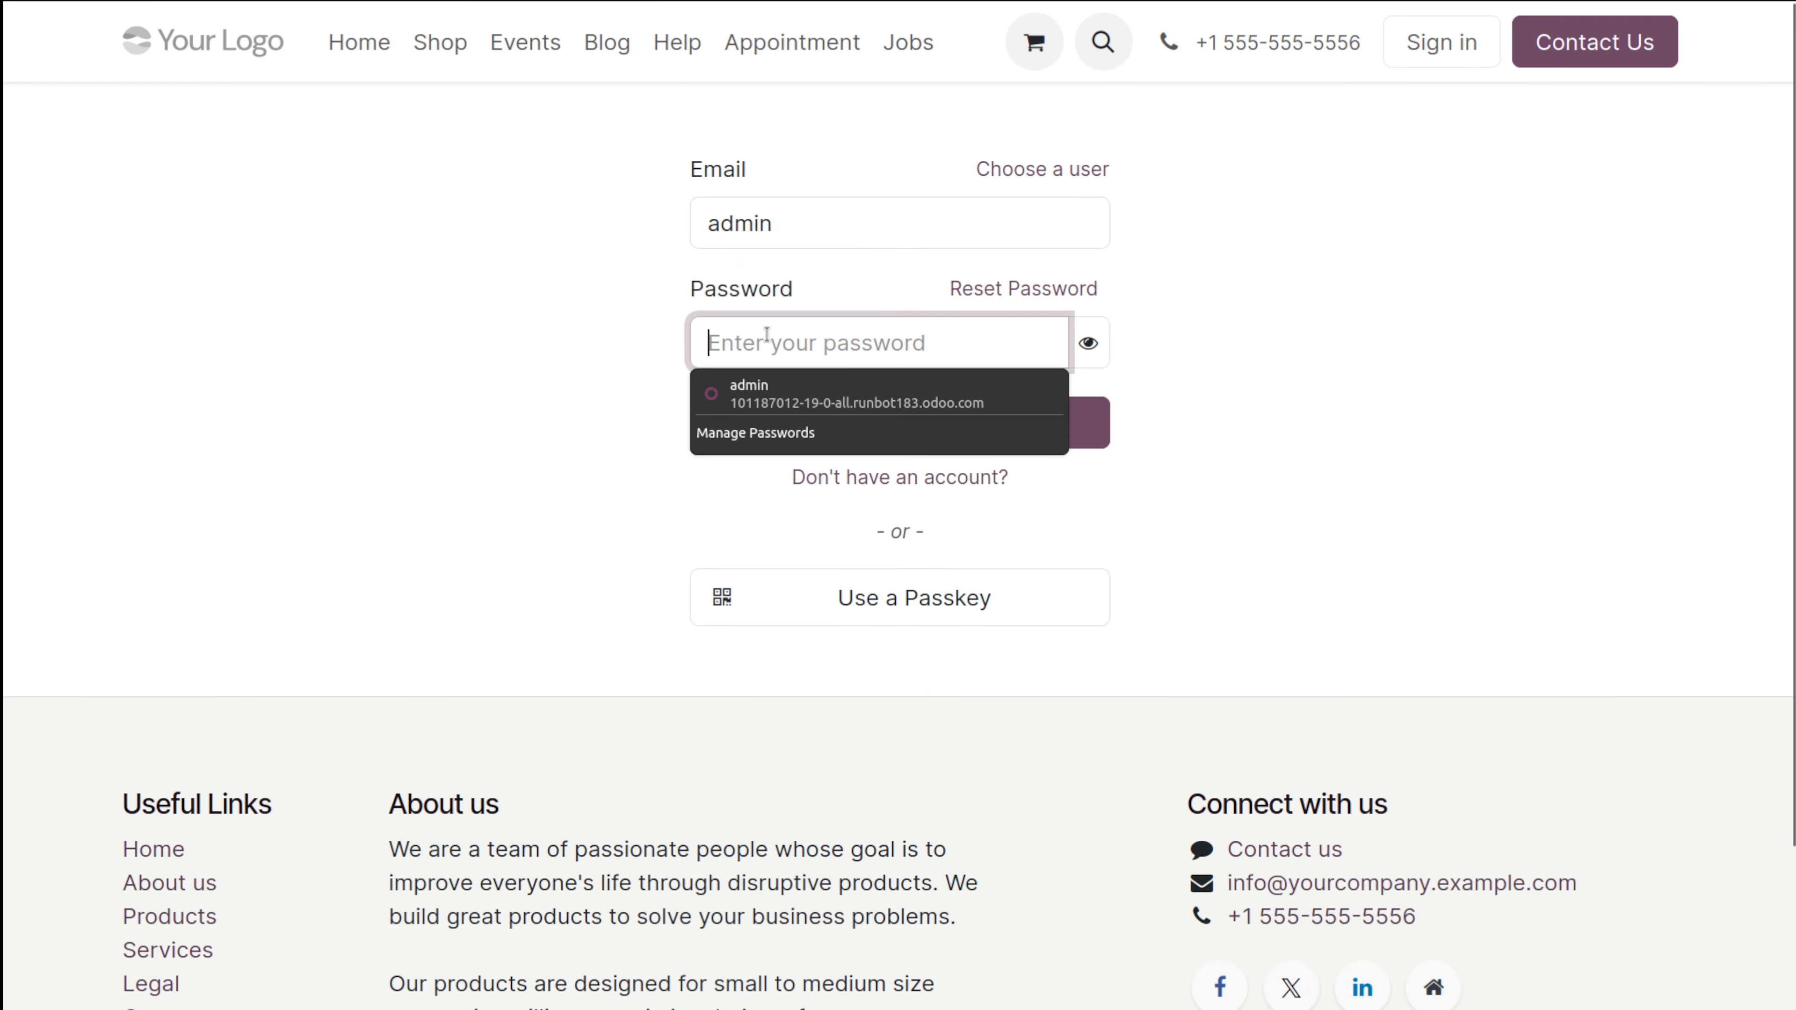
click(781, 401)
click(783, 406)
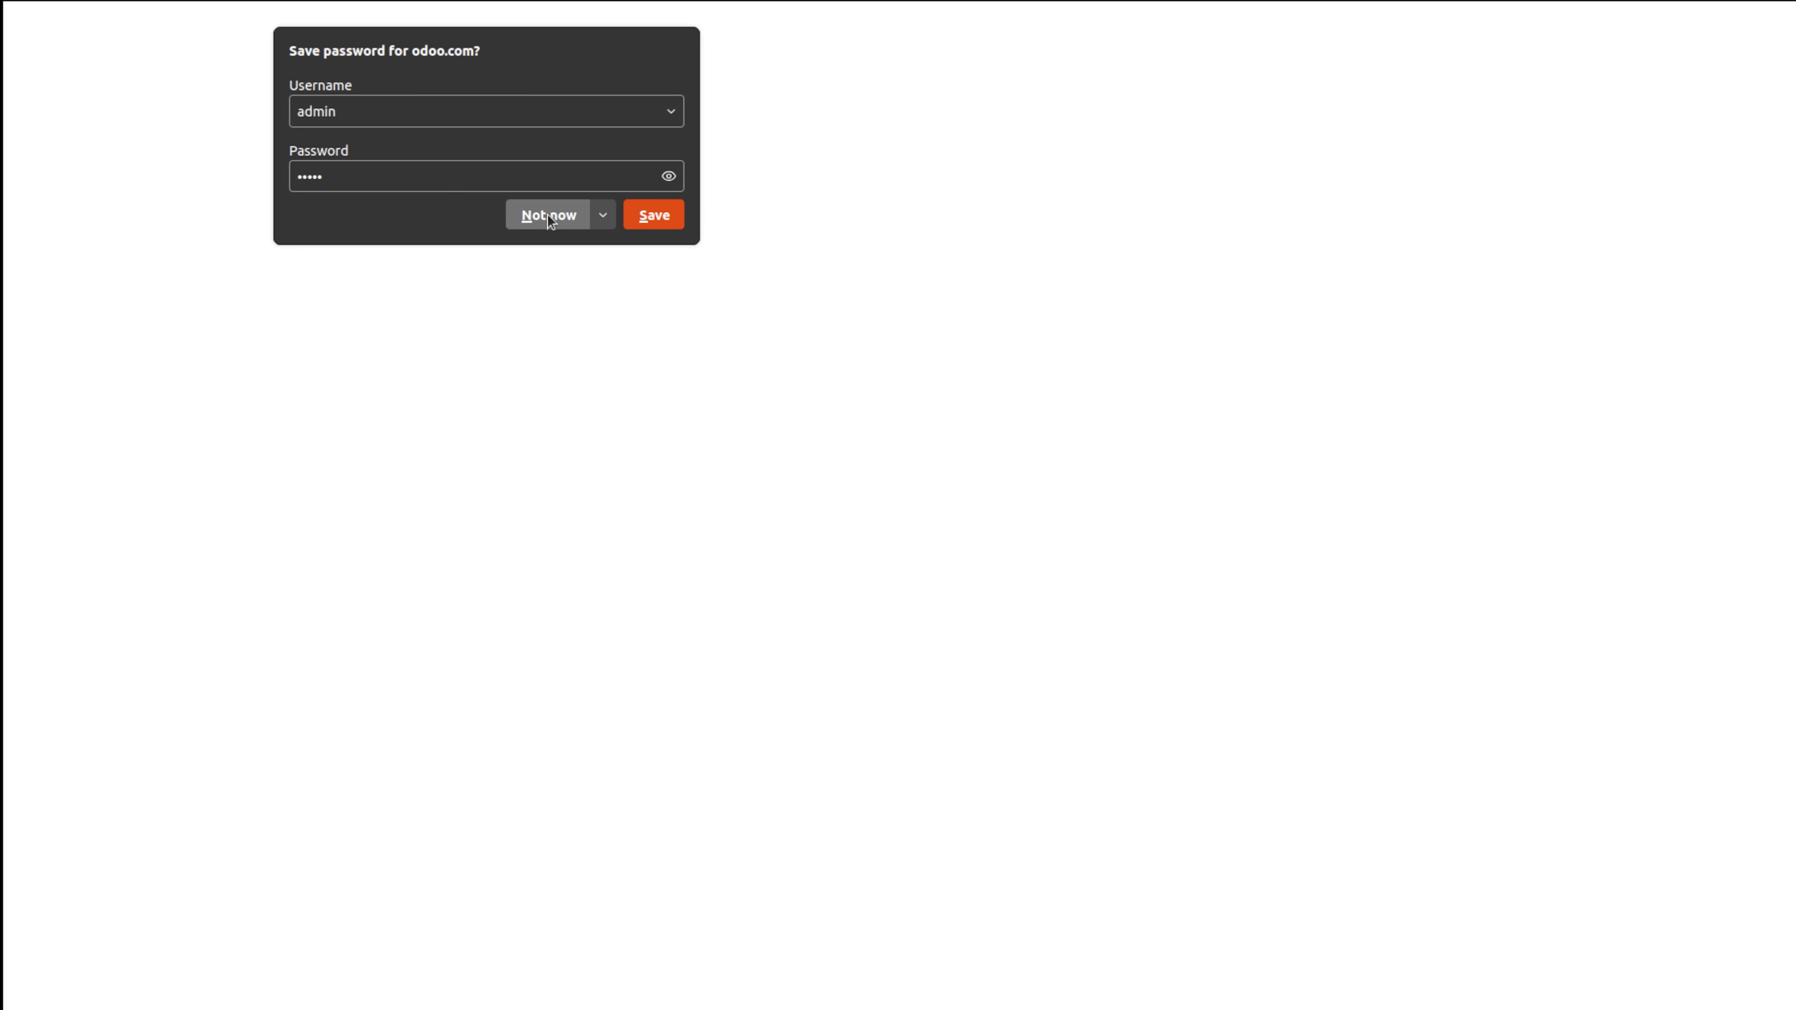
click(549, 216)
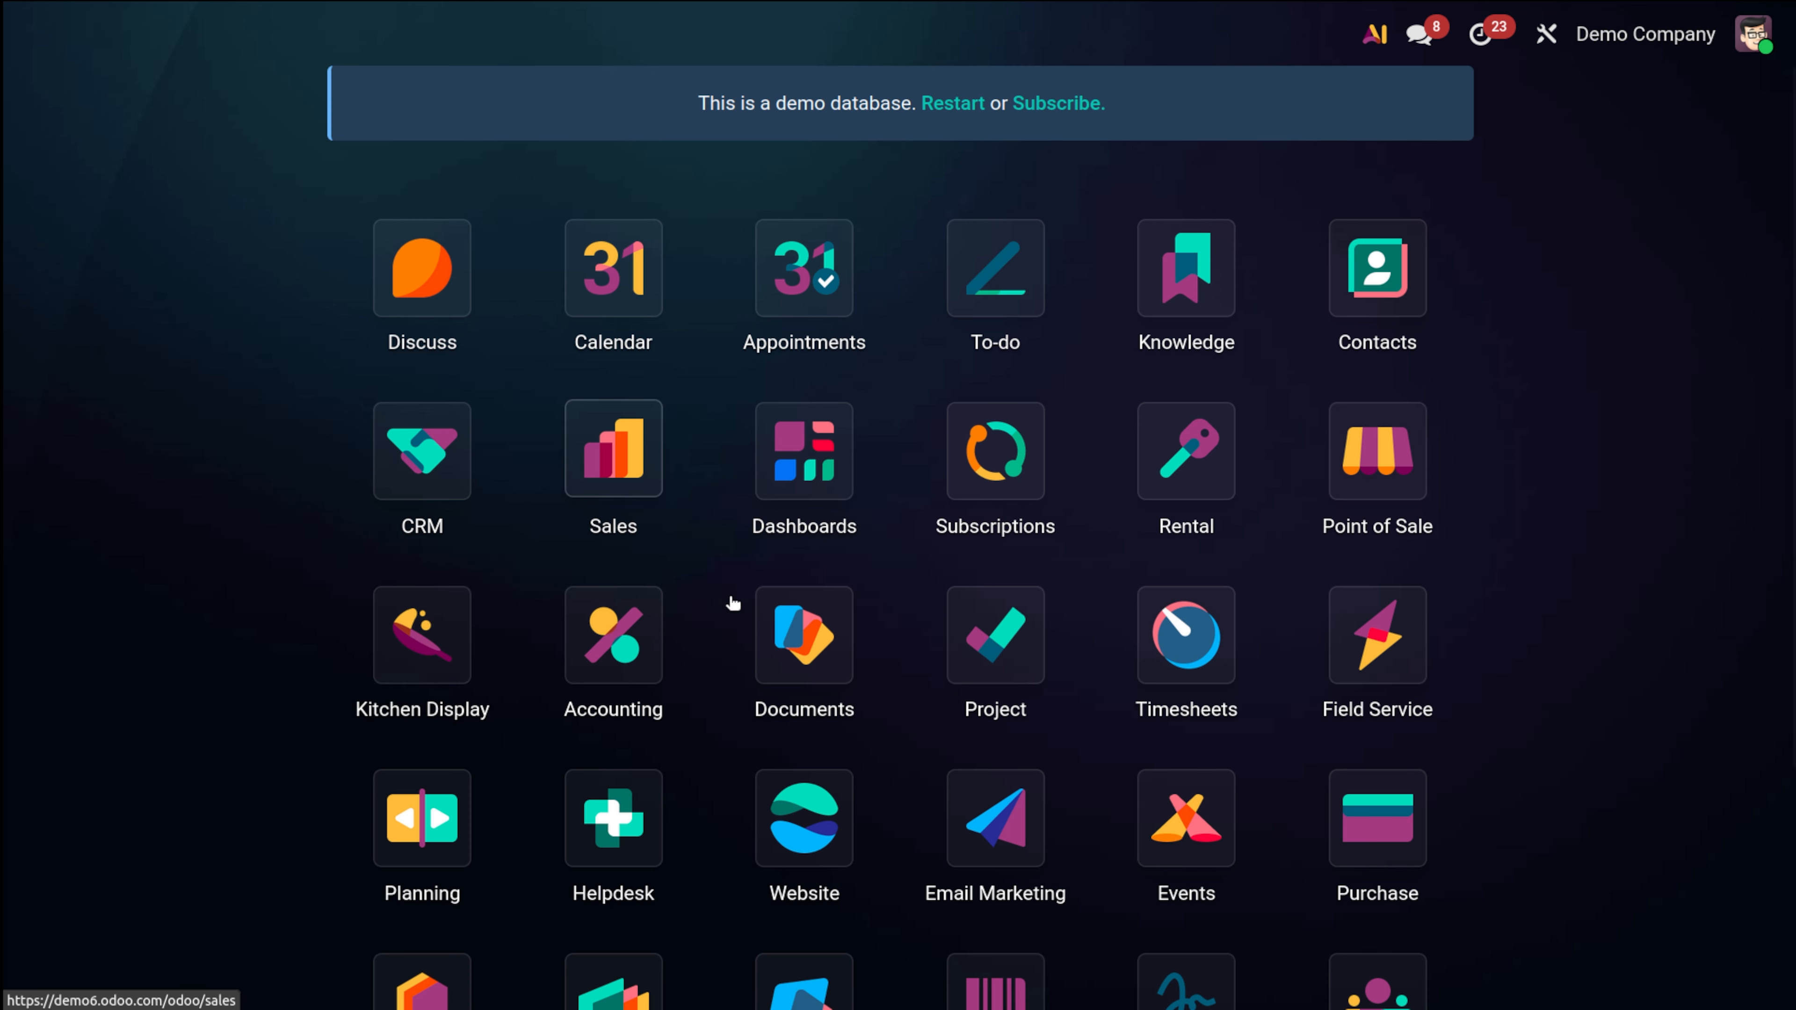
Open the $5,750.00 Ready Mat order P00019 from the Purchase RFQ list
click(1360, 822)
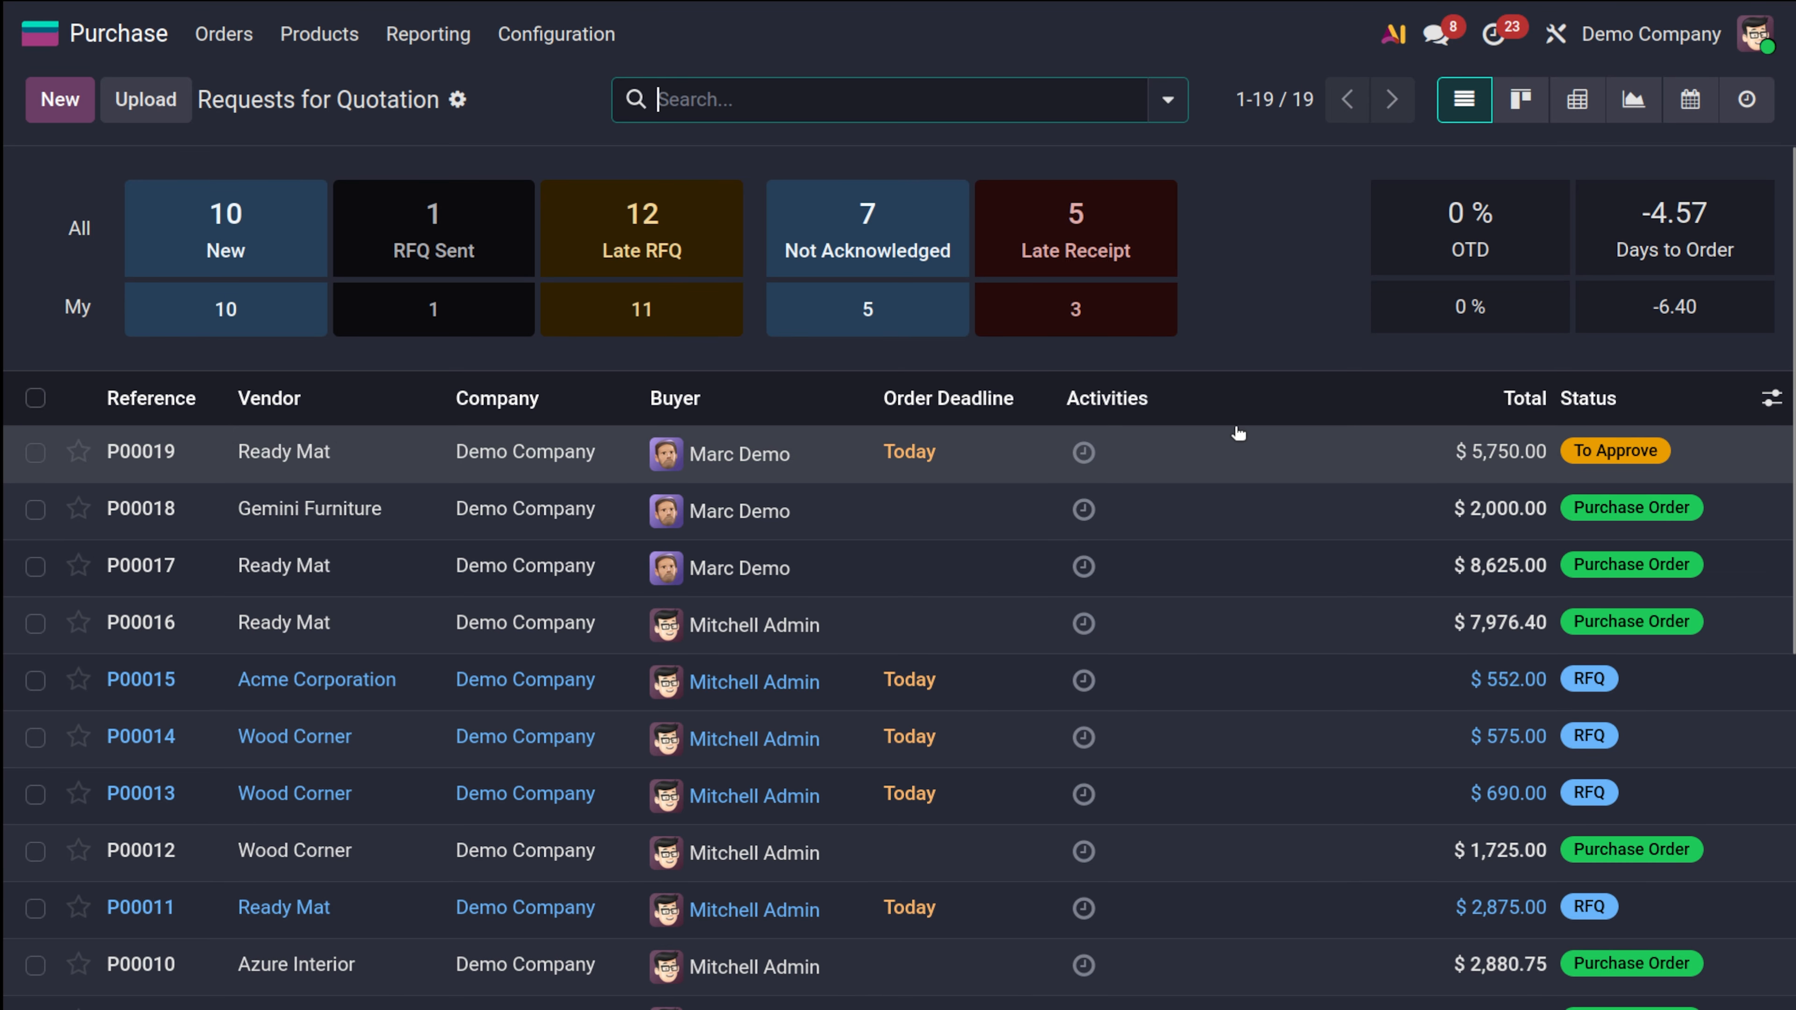
click(831, 440)
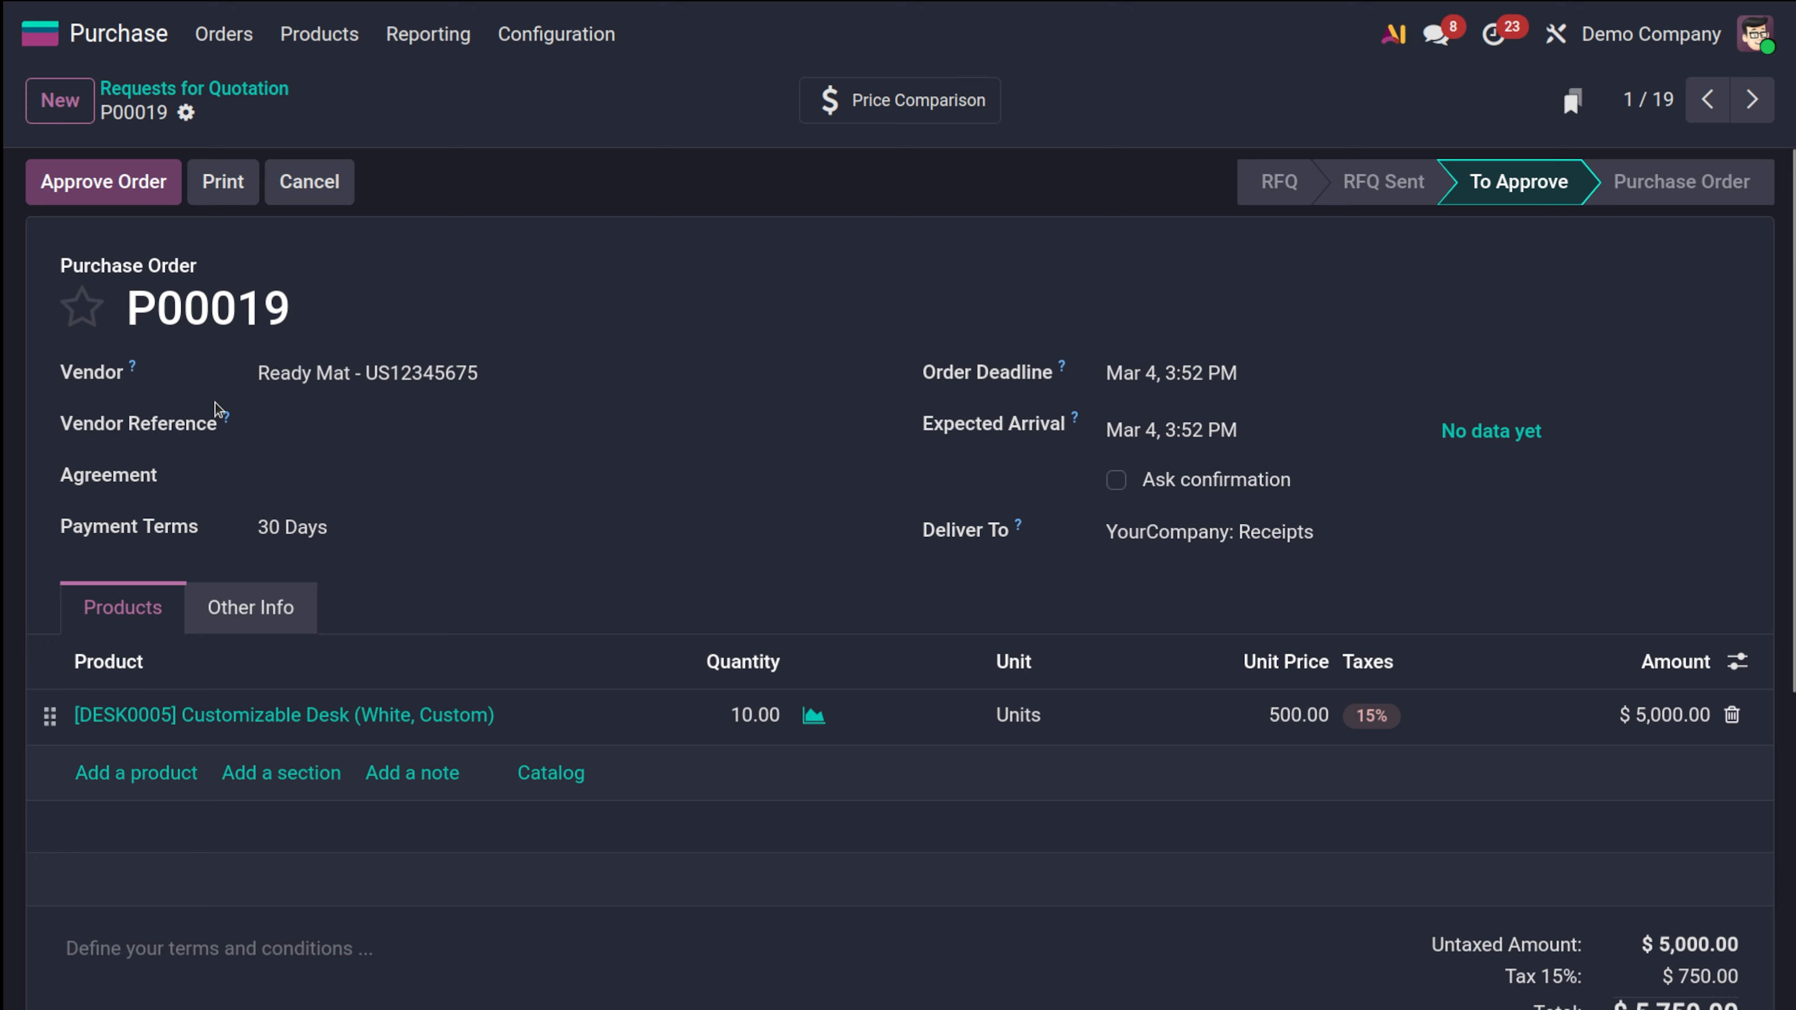
mouse_move(226, 423)
Approve the Ready Mat order P00019 as a Purchase Order, then return to the apps menu
click(72, 182)
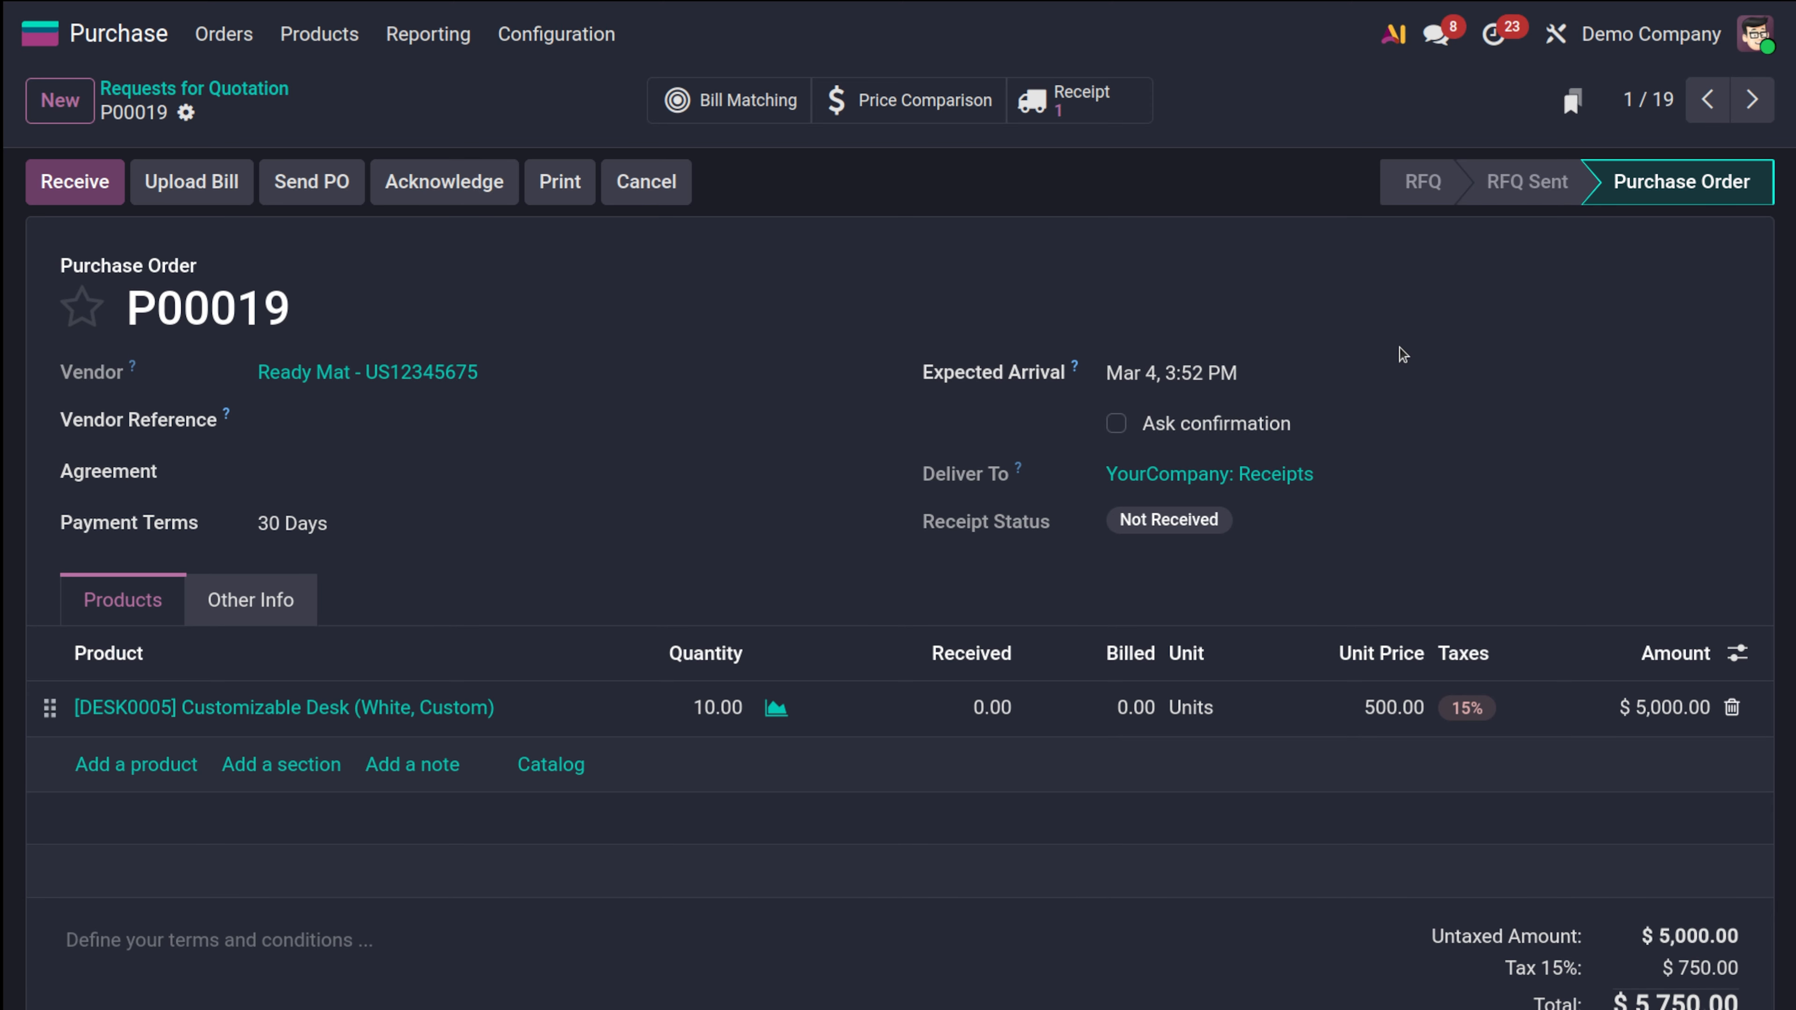
click(39, 33)
scroll(581, 541, down, 4)
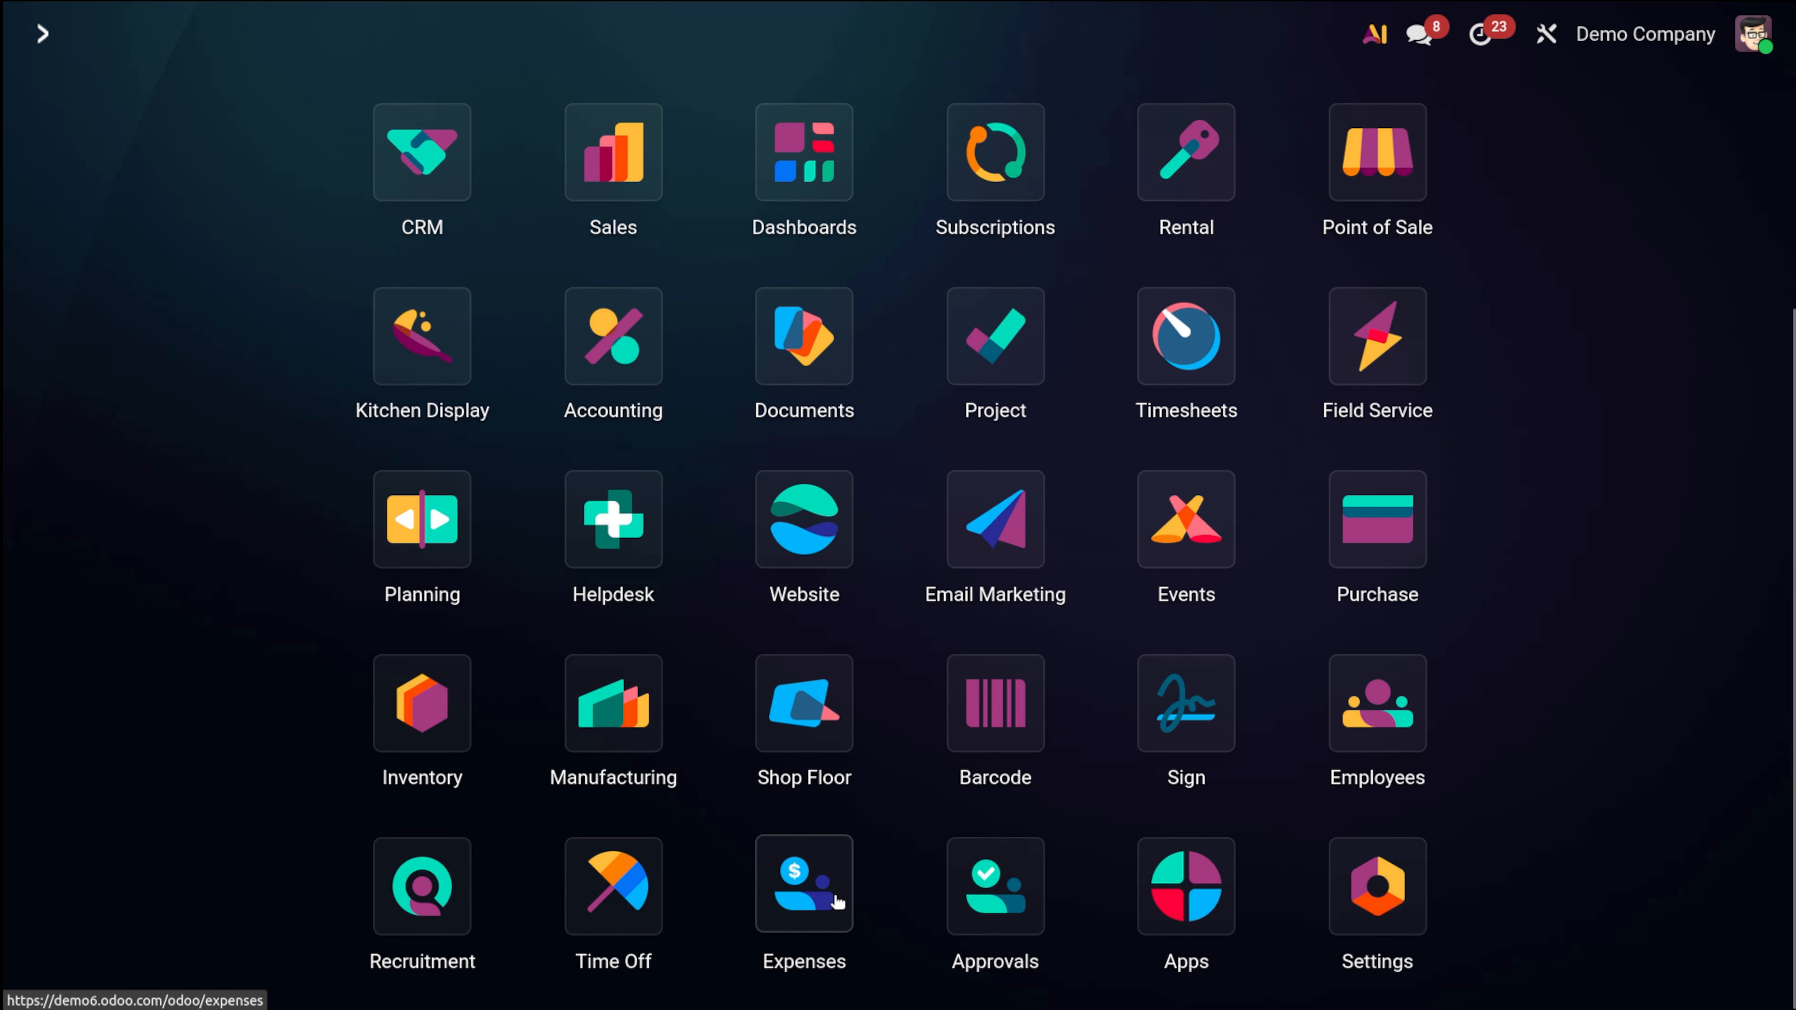
Open the administrator's user record from Settings > Users & Companies > Users
click(1401, 879)
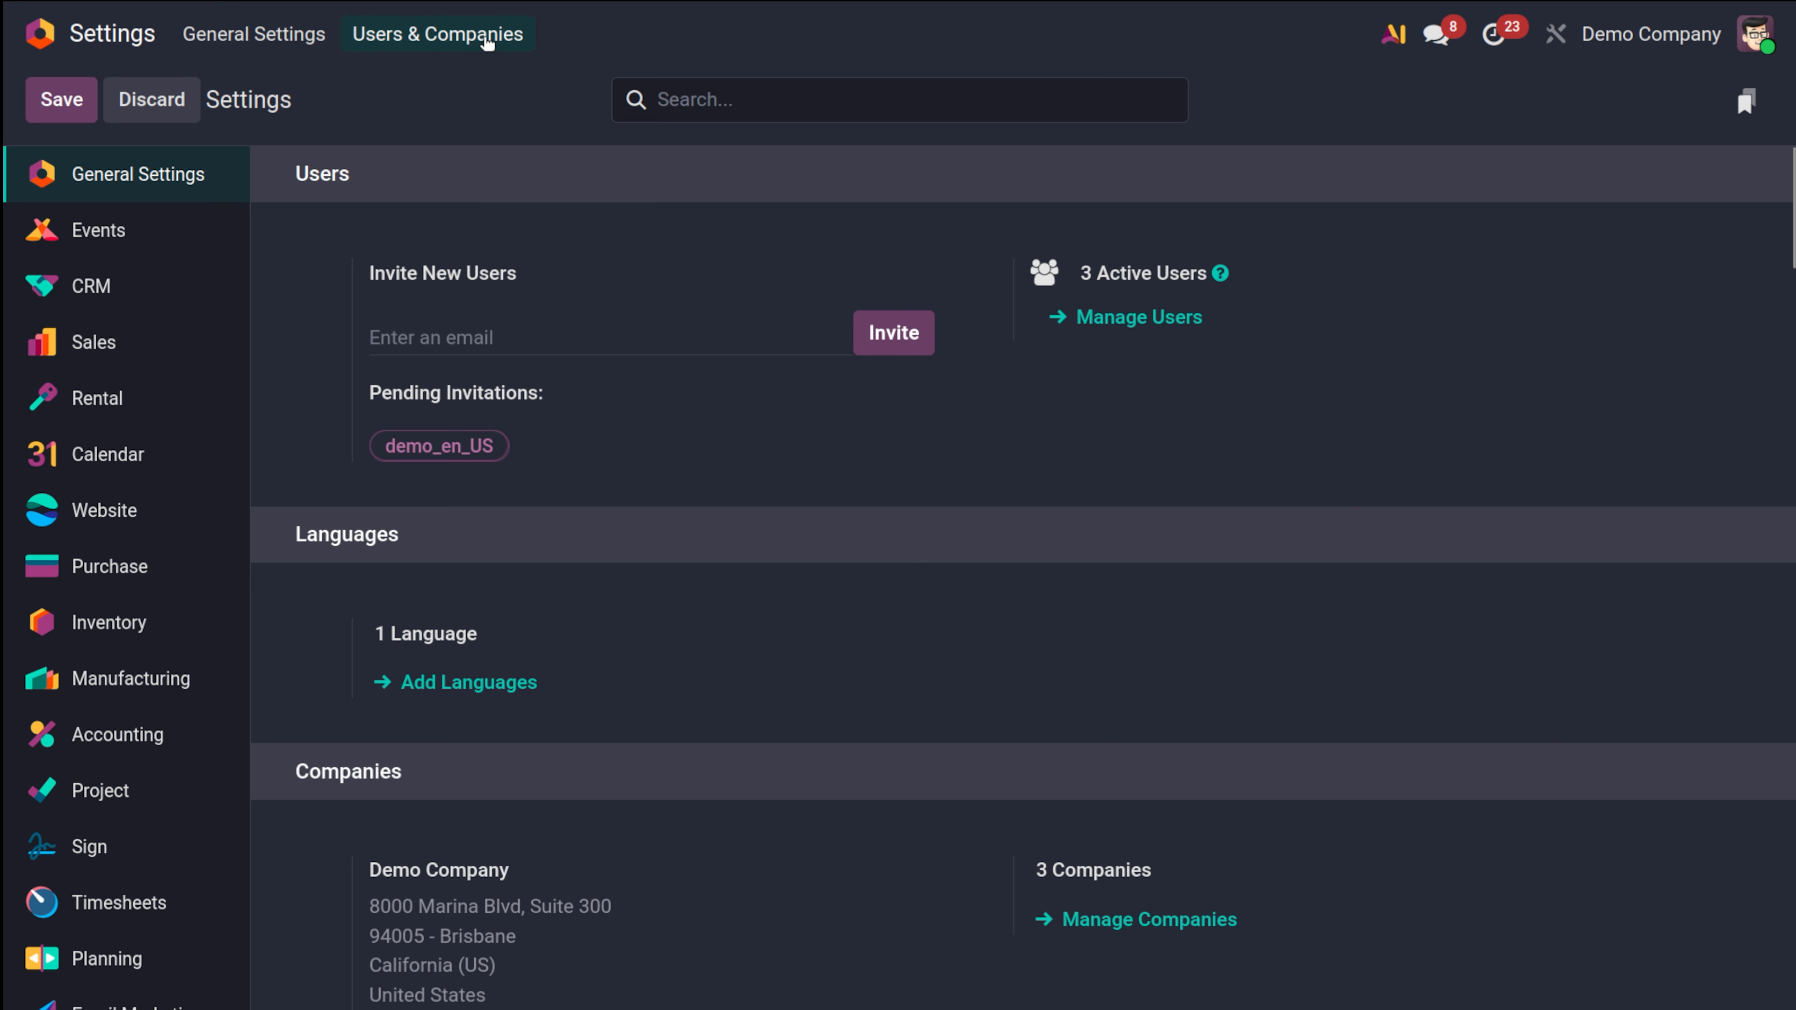
click(489, 36)
click(458, 83)
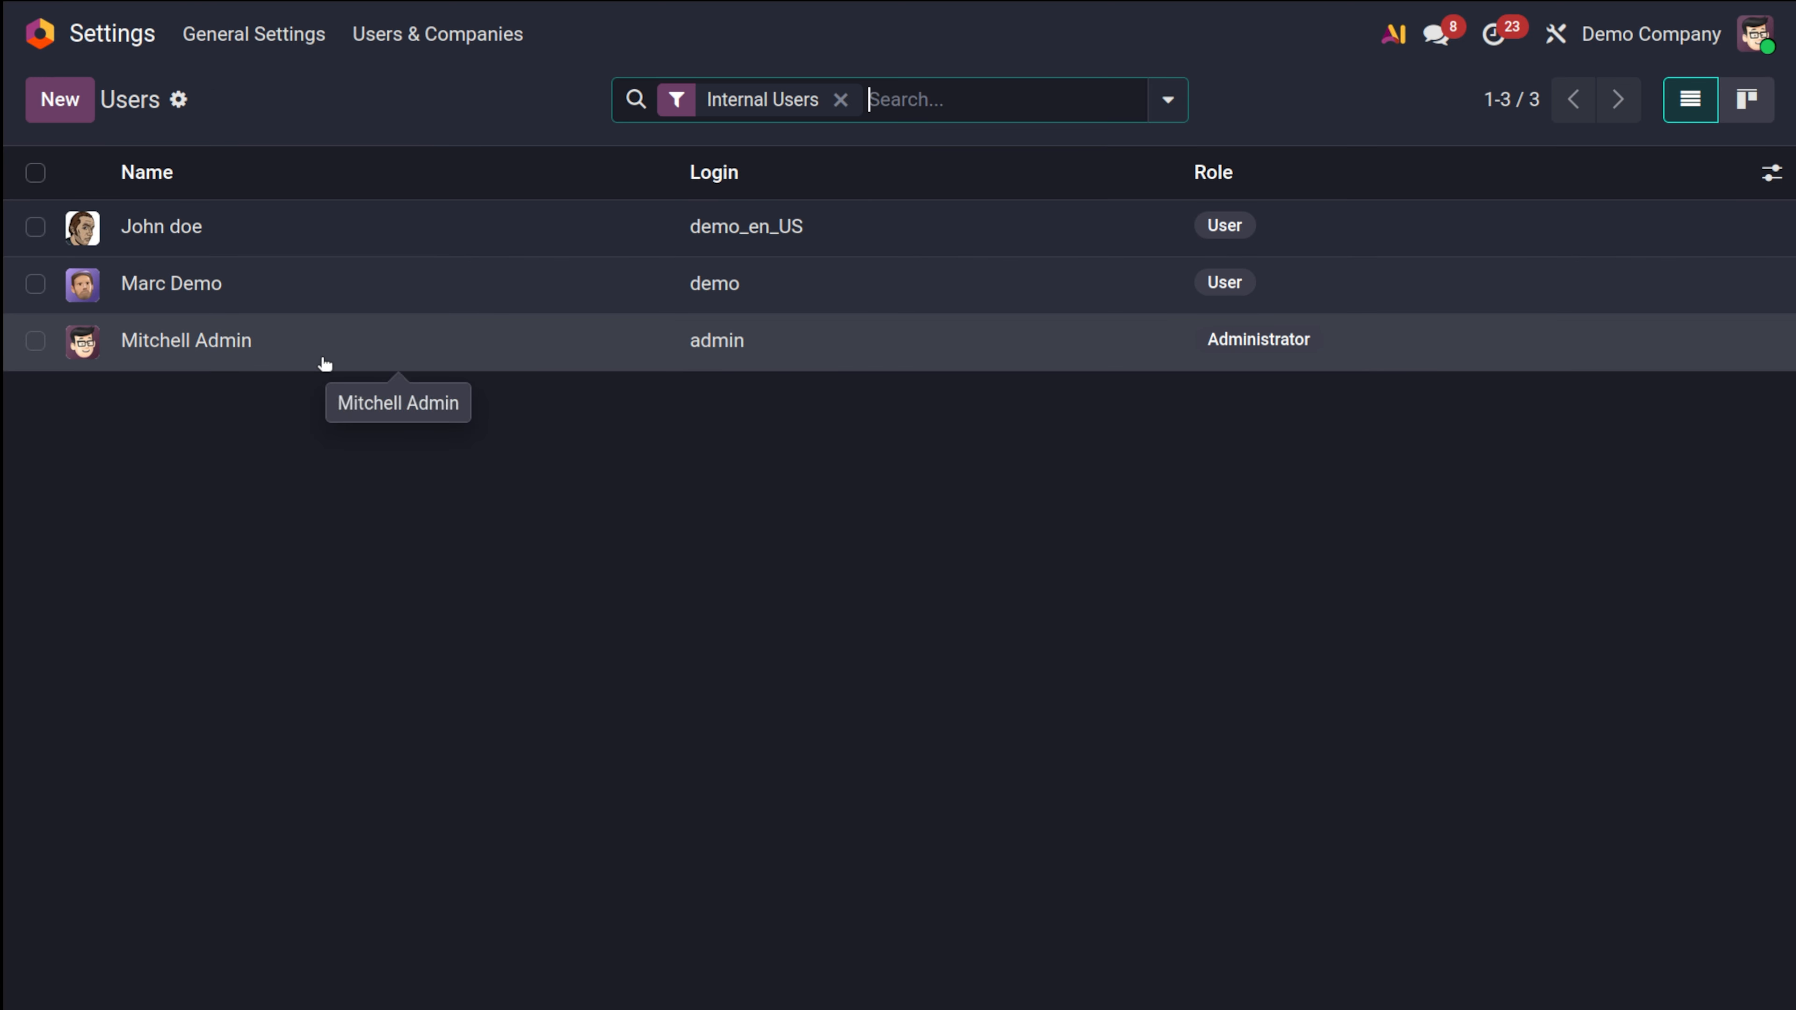
click(322, 359)
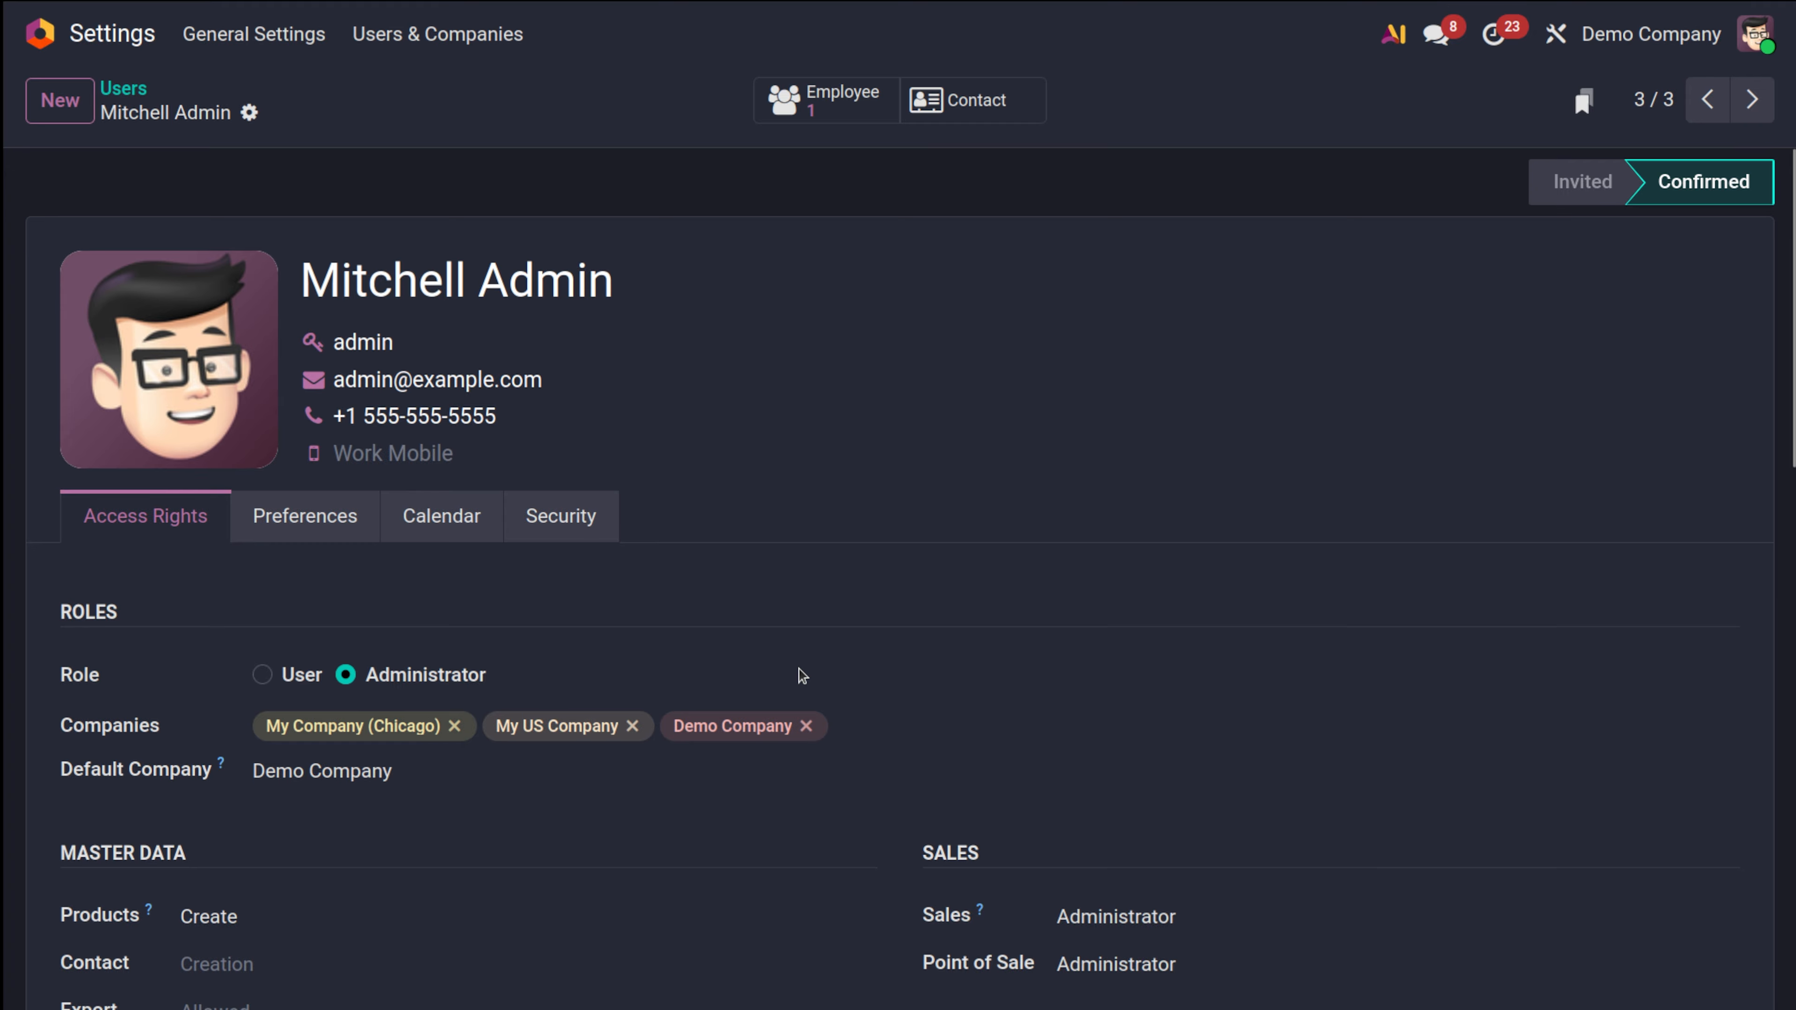
Inspect the Supply Chain Purchase access options, keep Administrator unchanged, and return to the Users list
scroll(798, 674, down, 10)
scroll(801, 676, up, 8)
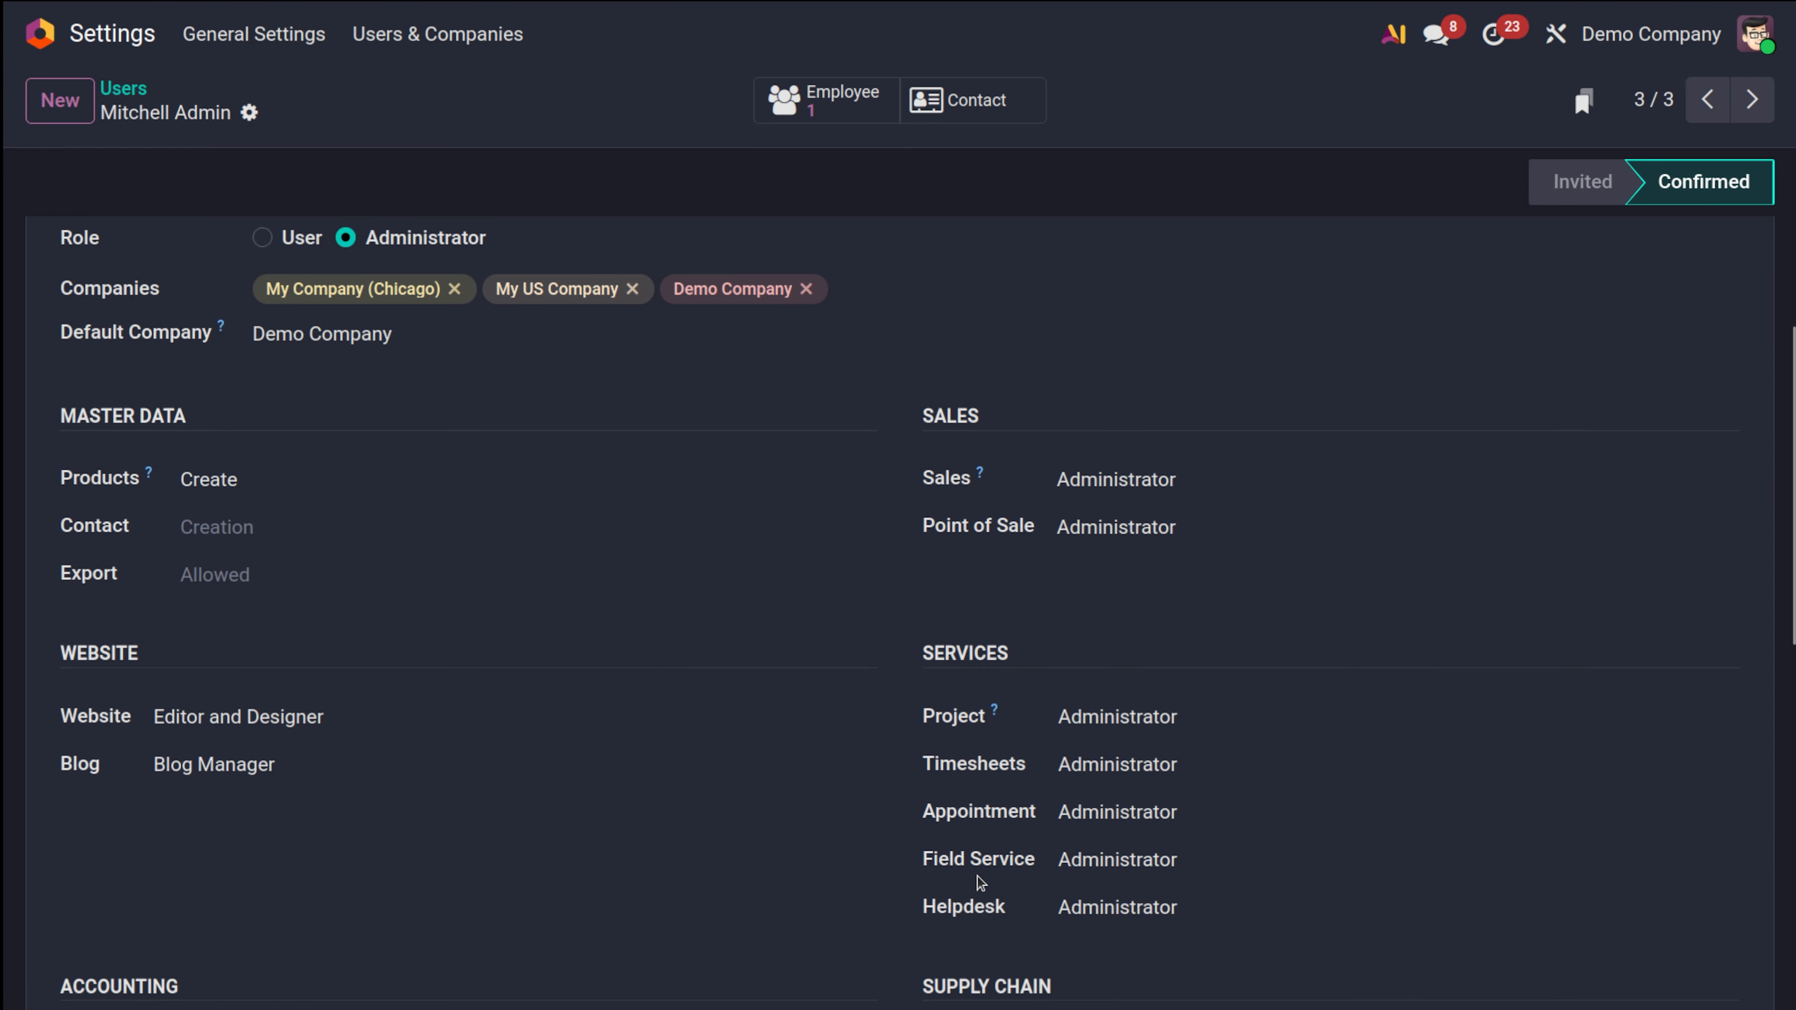
scroll(987, 859, down, 3)
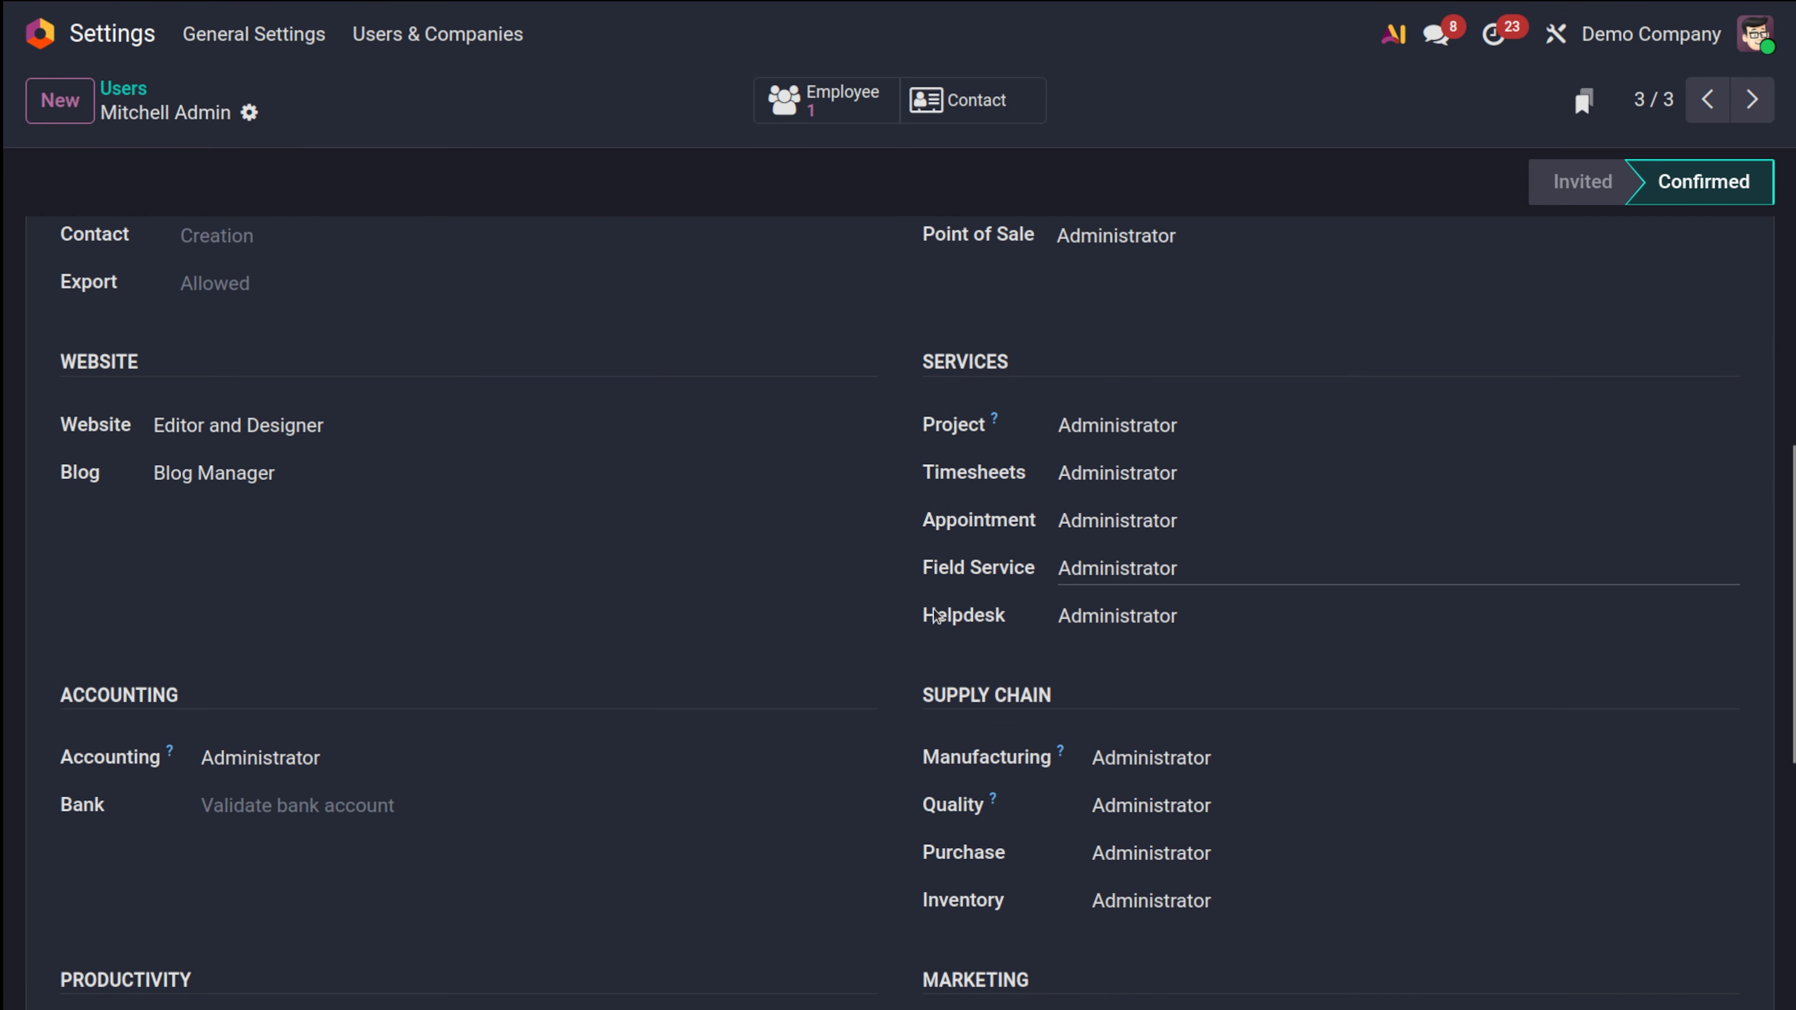
click(1281, 865)
scroll(1282, 869, down, 5)
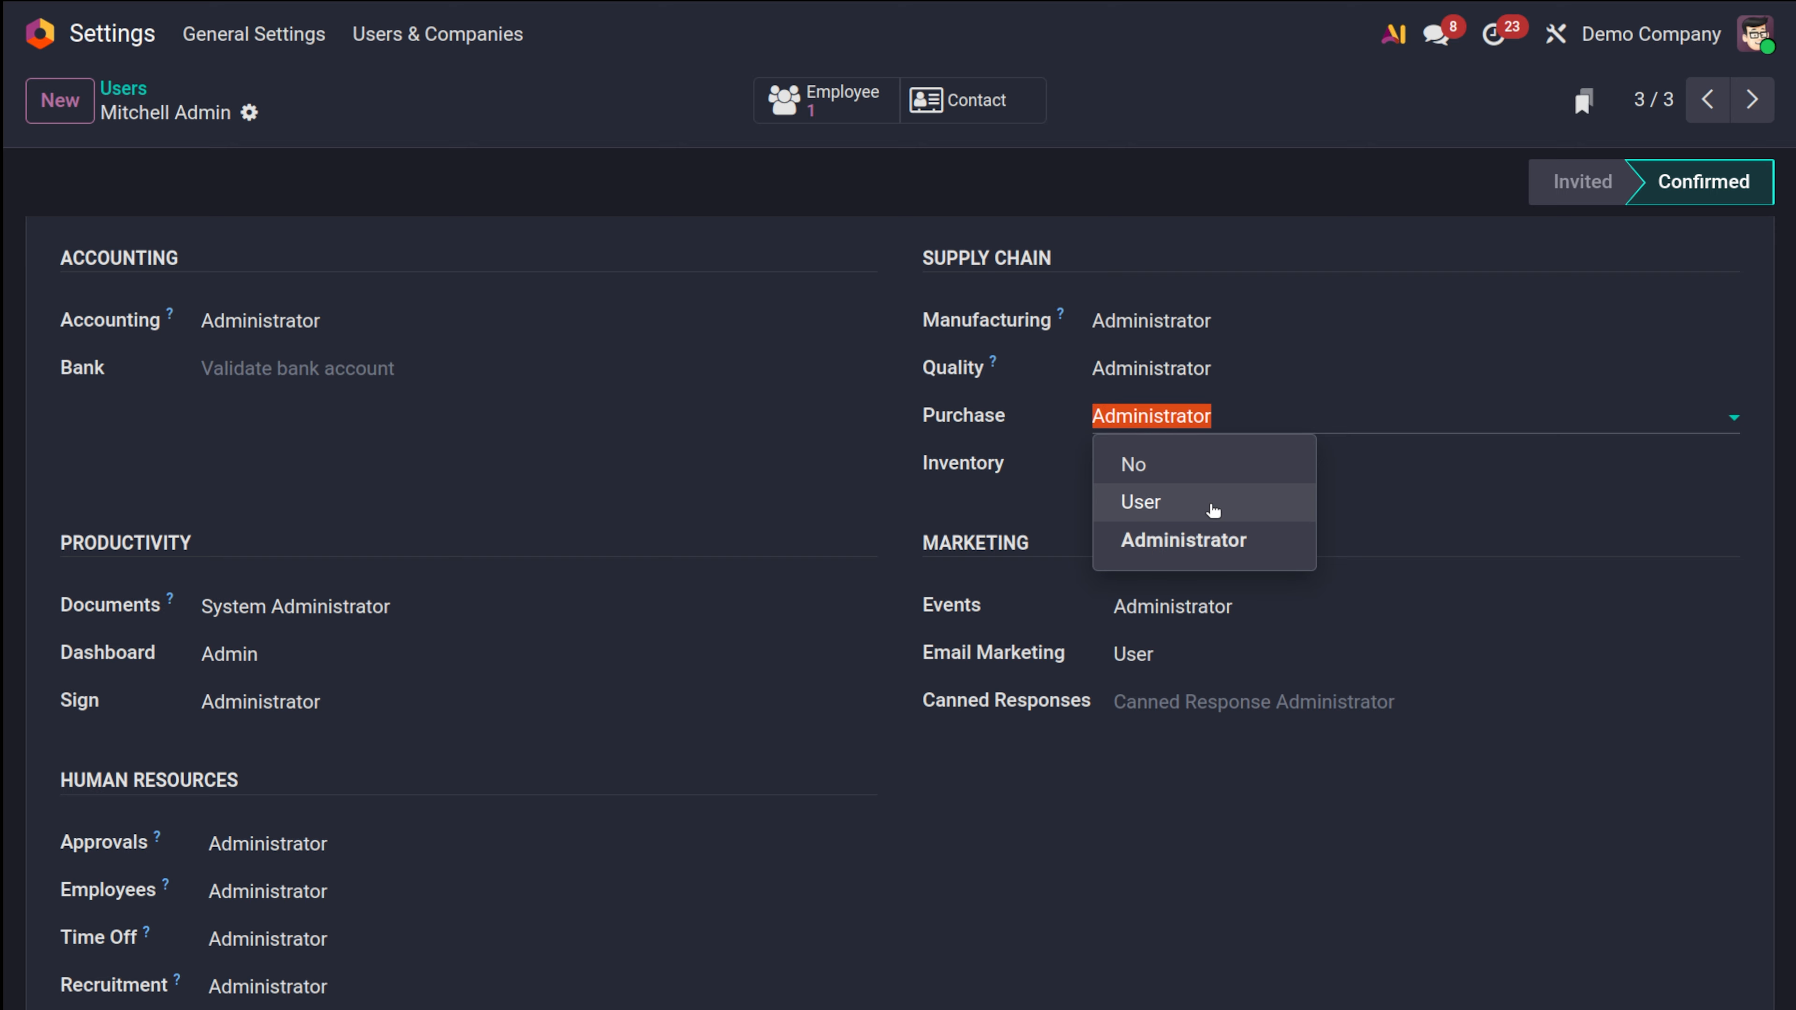
click(1472, 290)
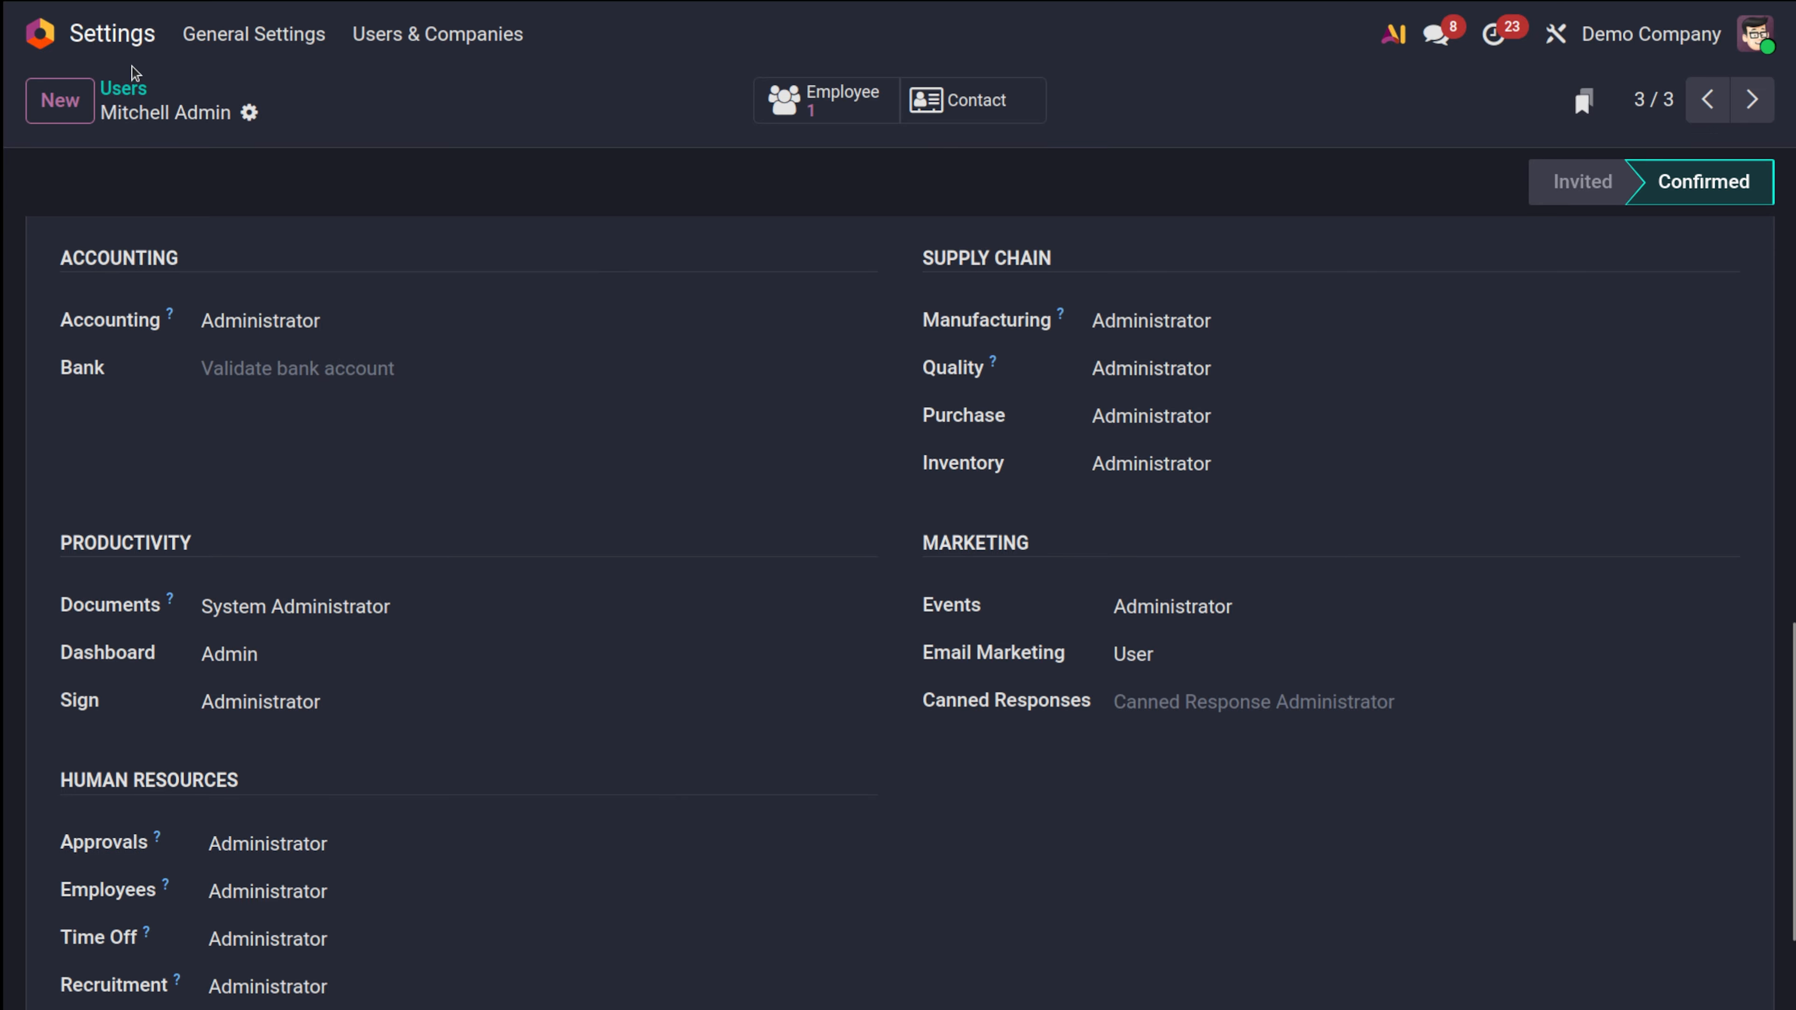
click(124, 88)
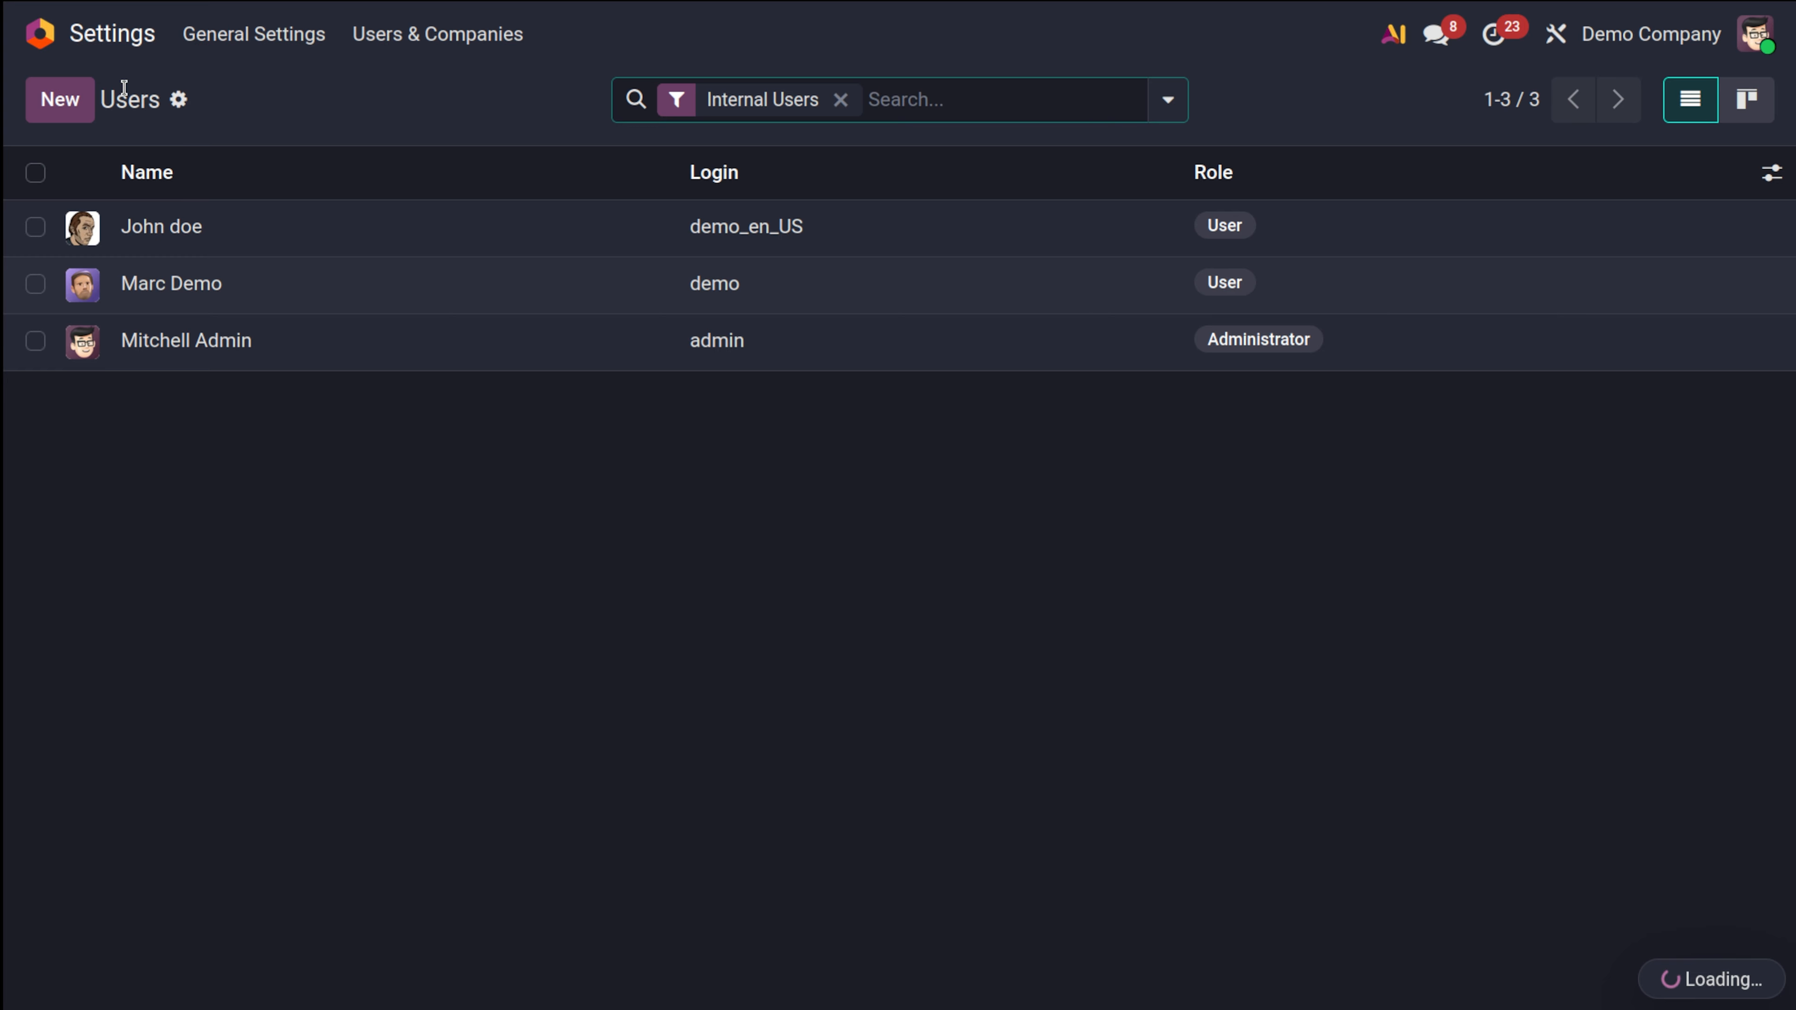